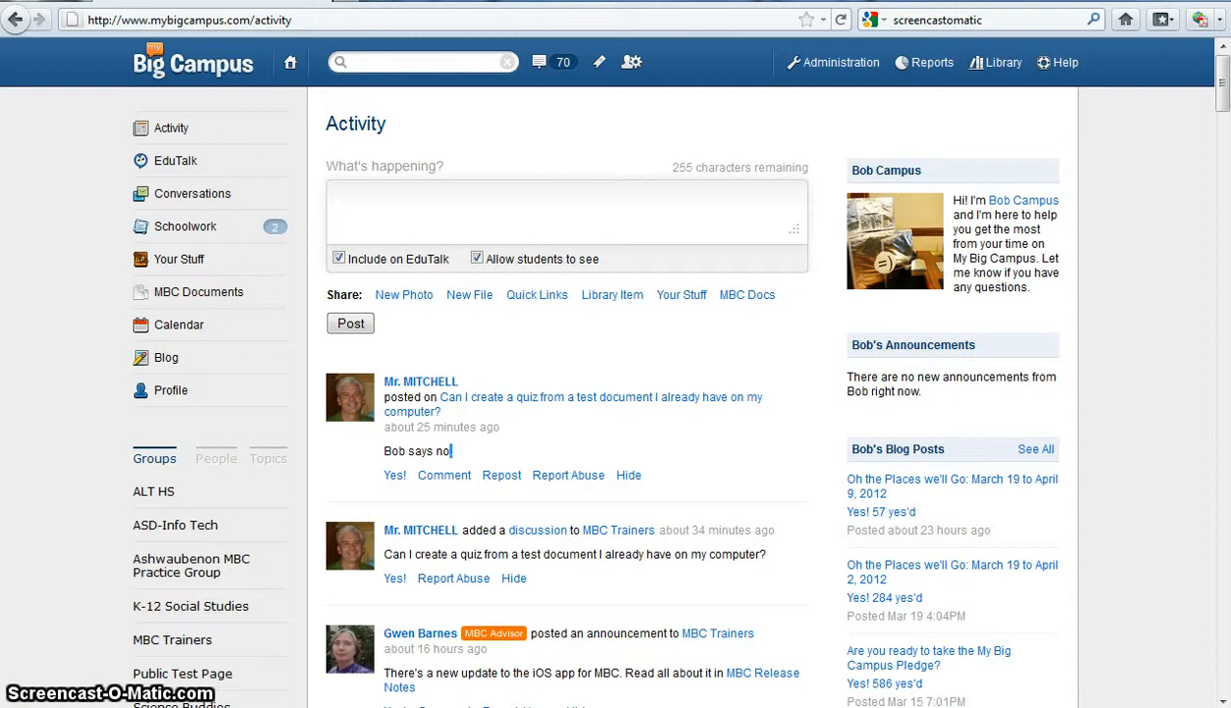
Step: Open the Public Test Page group and start editing its settings
scroll(104, 571, "down", 2)
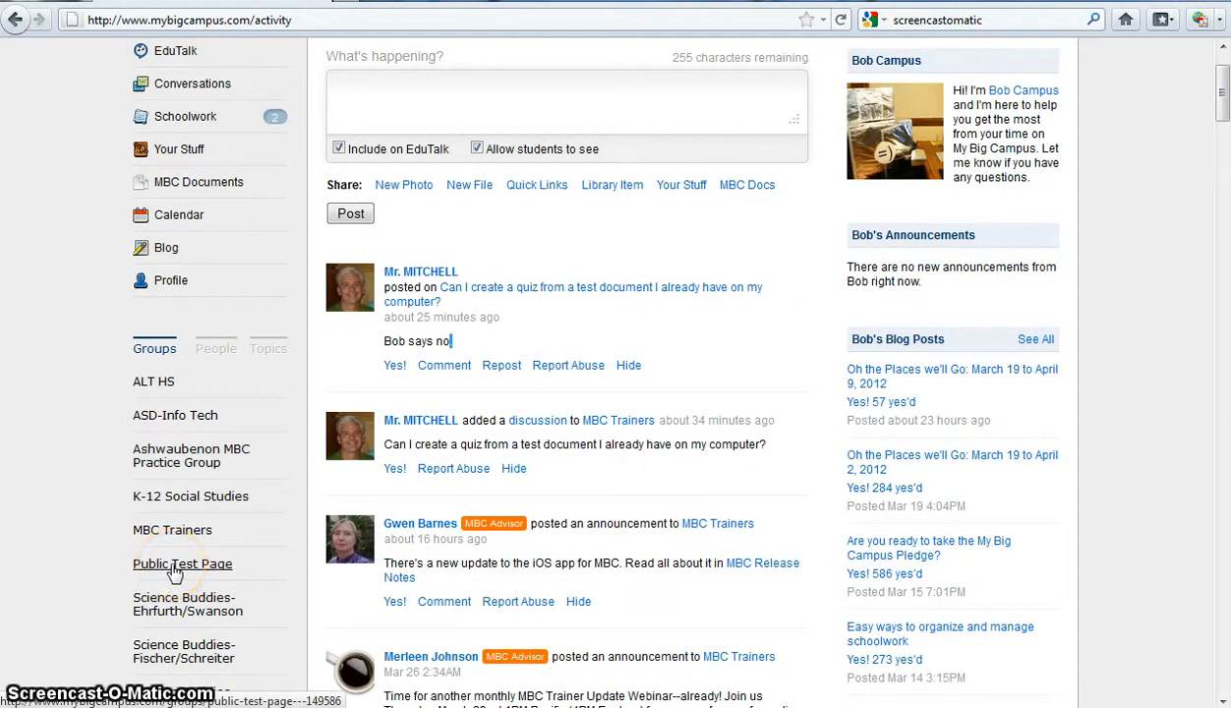
scroll(172, 572, "down", 4)
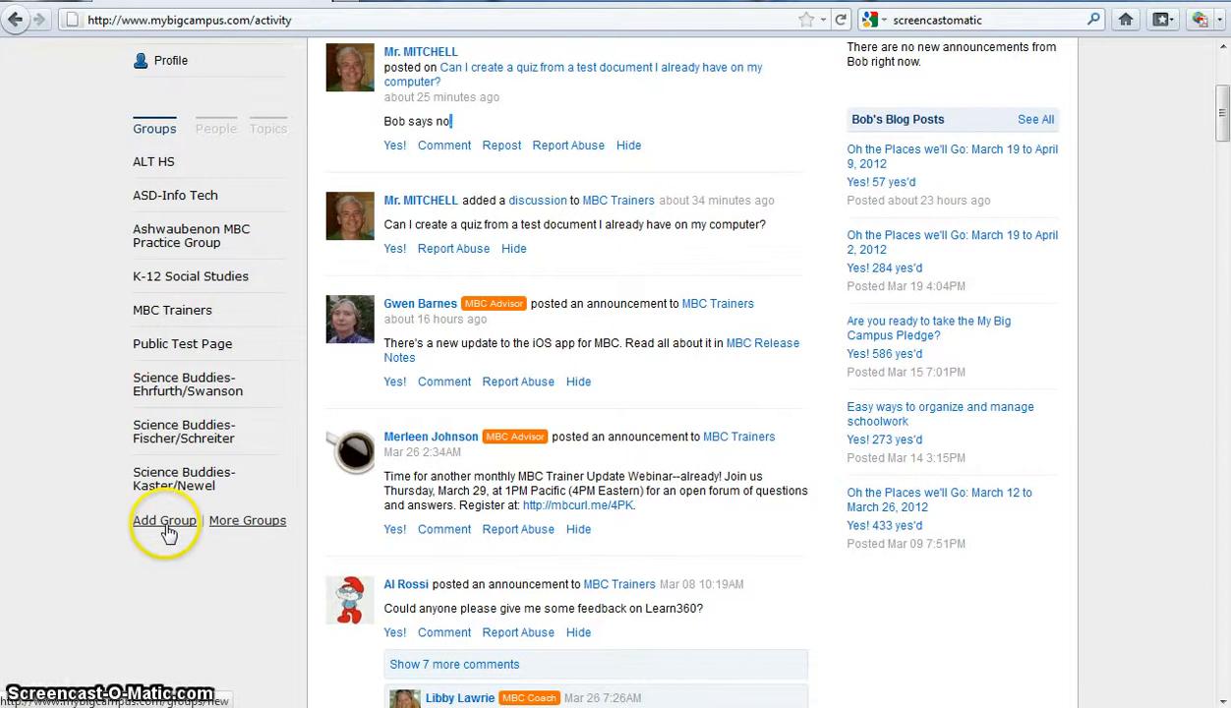
left_click(186, 347)
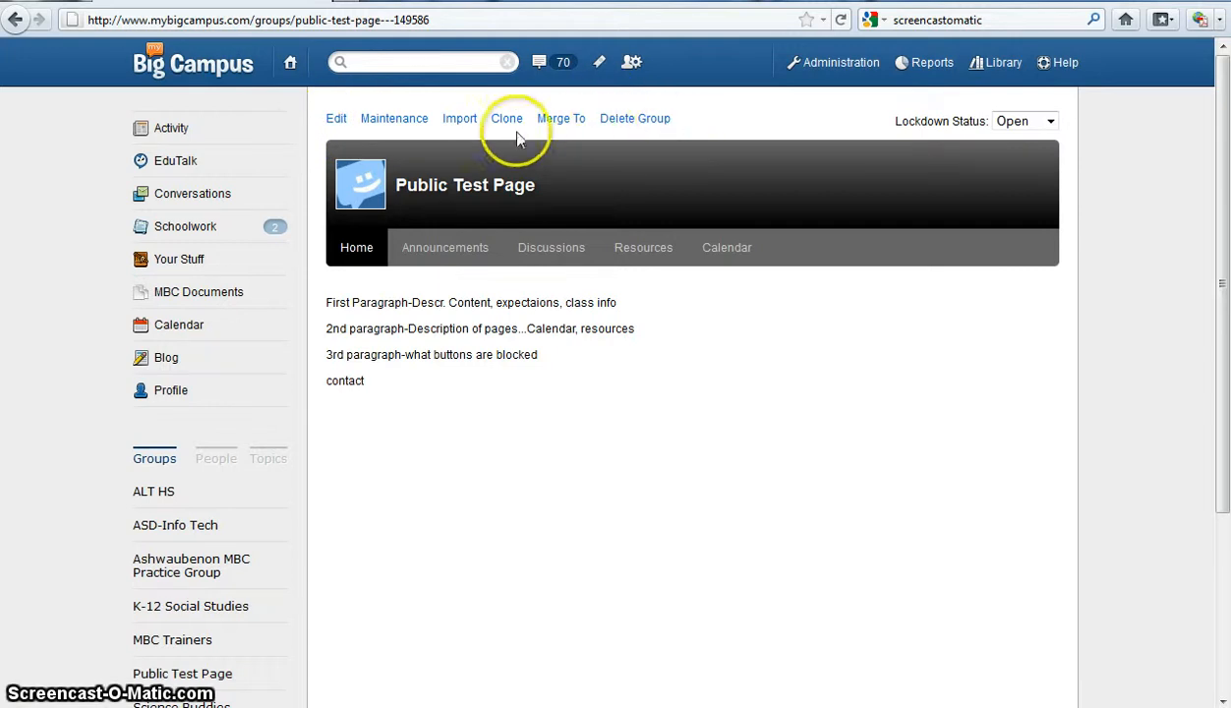
left_click(337, 121)
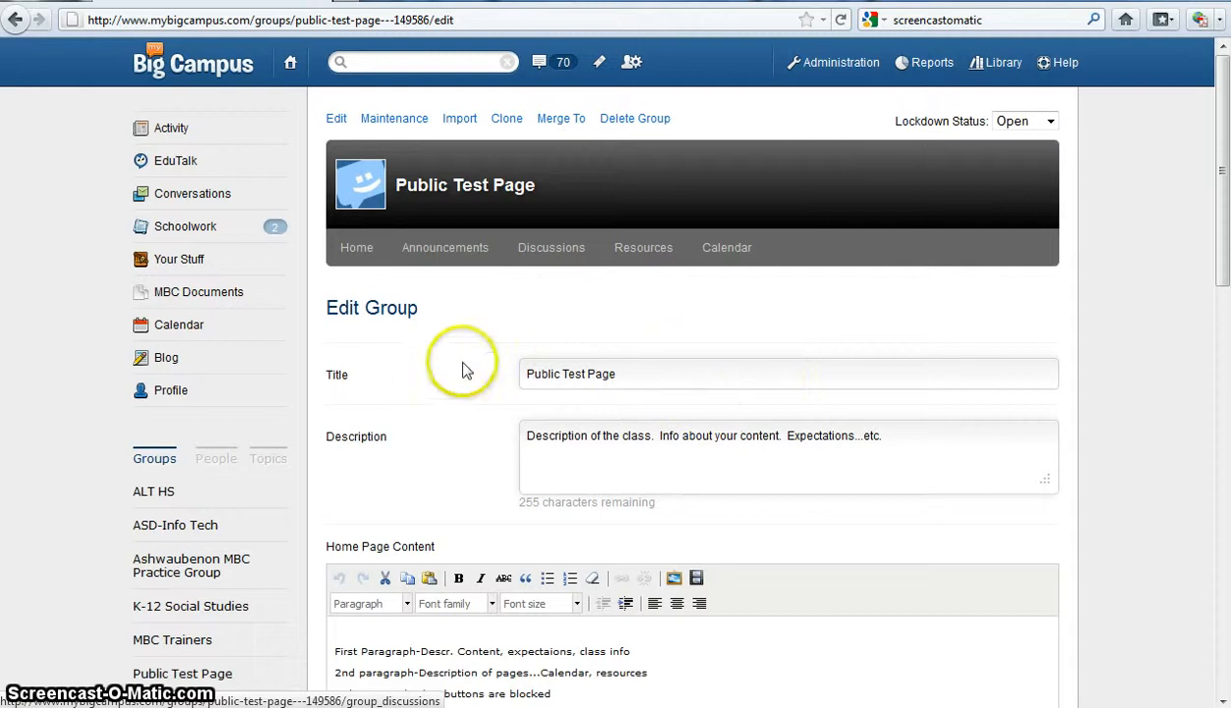
Step: Append a hyphen and the teacher's surname to the group title, and shorten the description to "Description of the class."
left_click(646, 371)
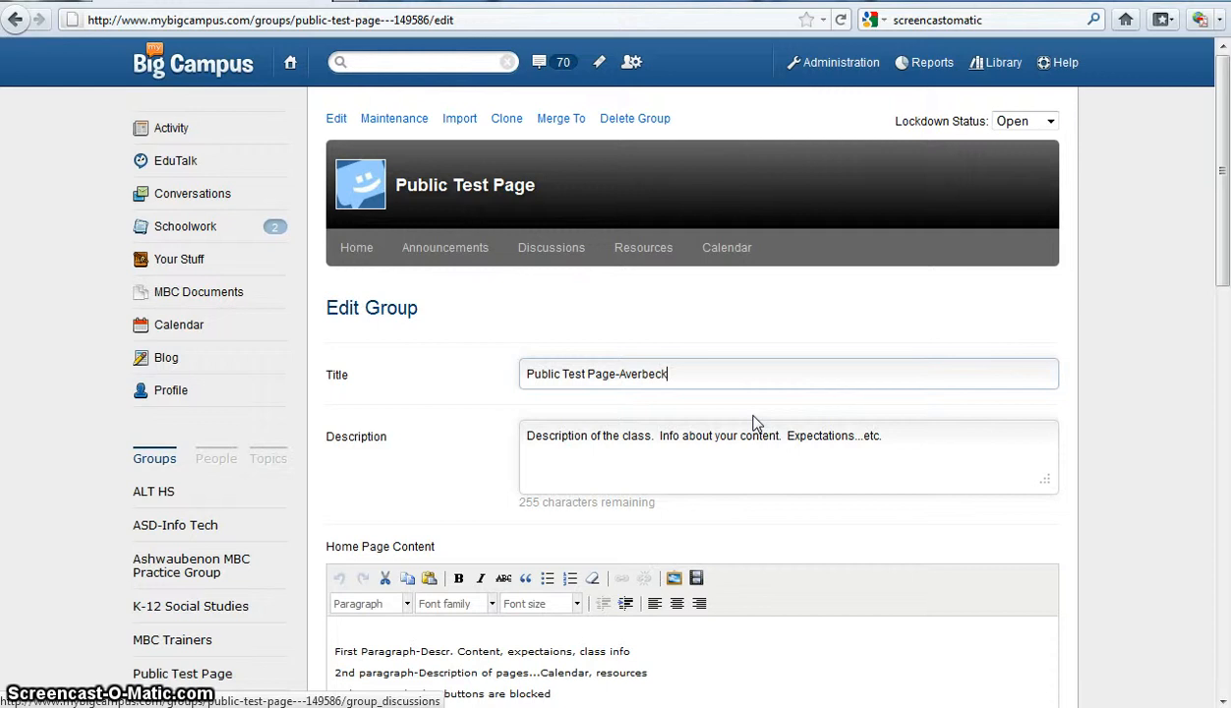
left_click(826, 439)
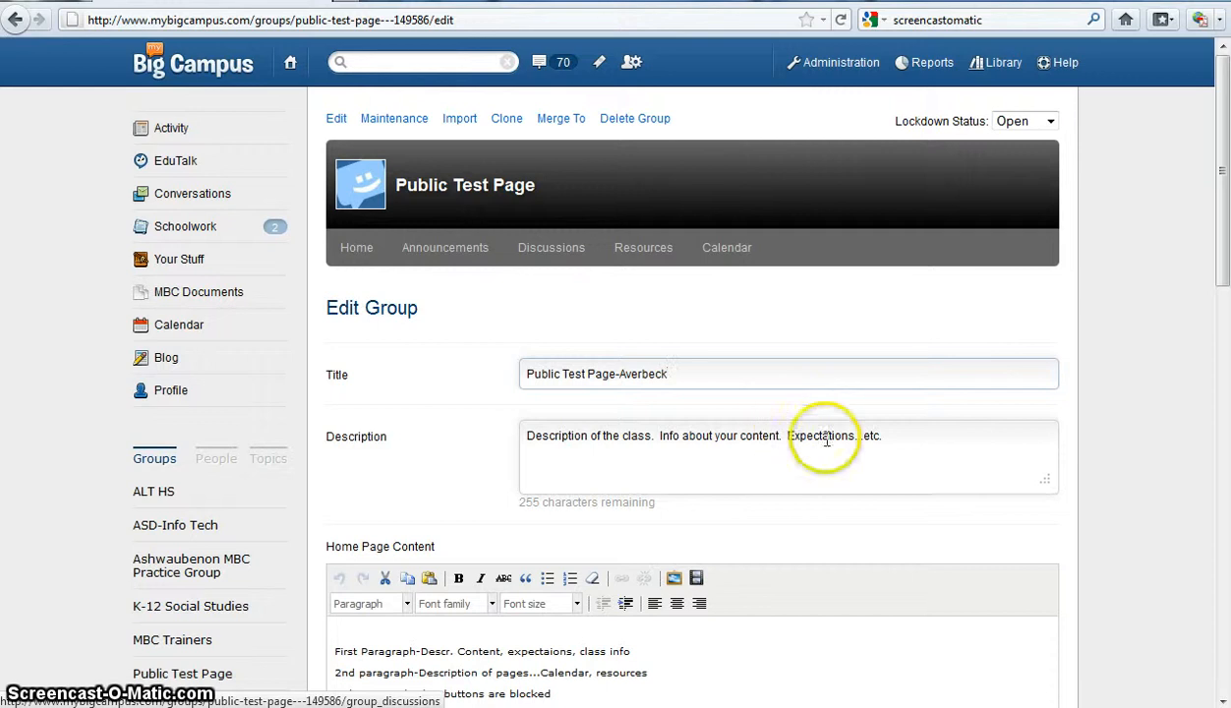
left_click(882, 436)
left_click_drag(882, 436, 655, 435)
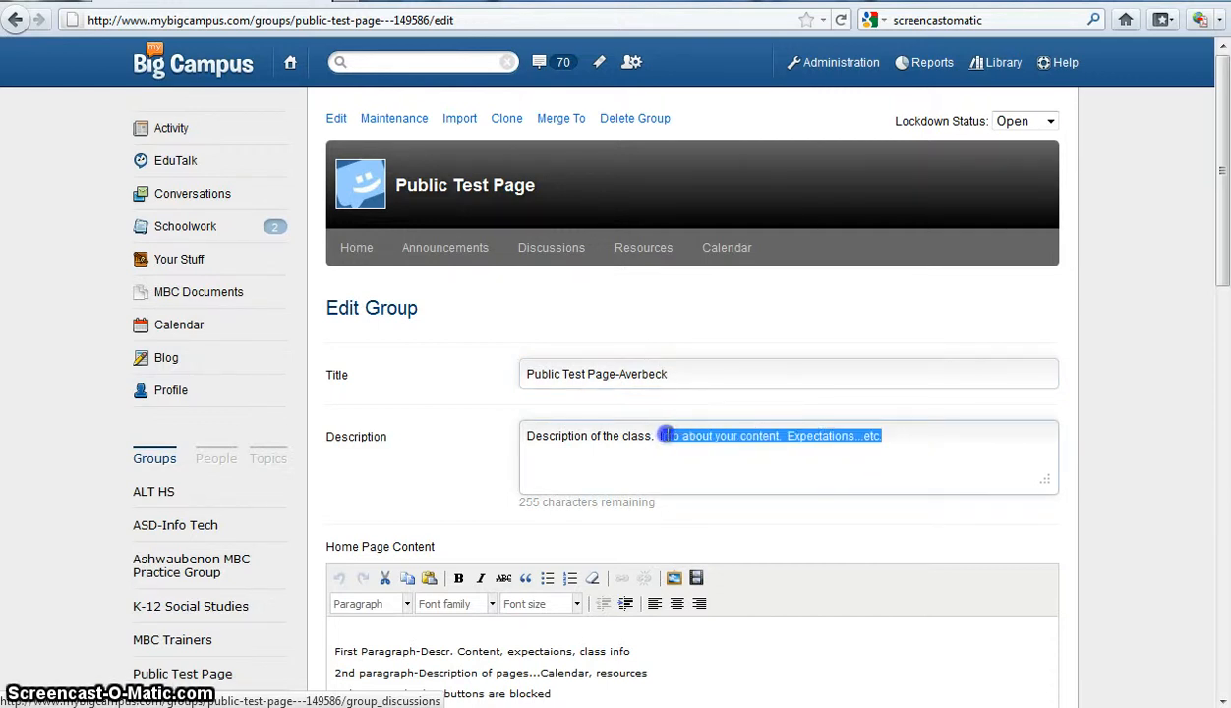
key("BackSpace")
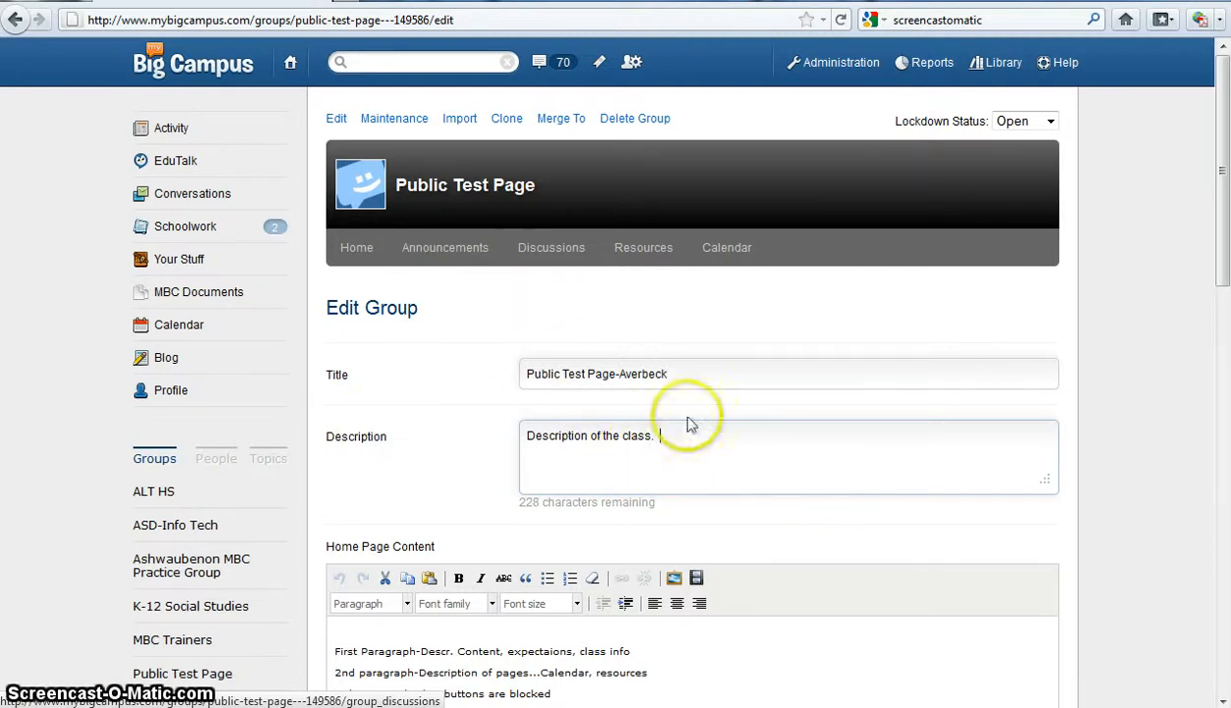
Step: Try restricting the group's privacy so that only group members can view its content
scroll(548, 492, "down", 3)
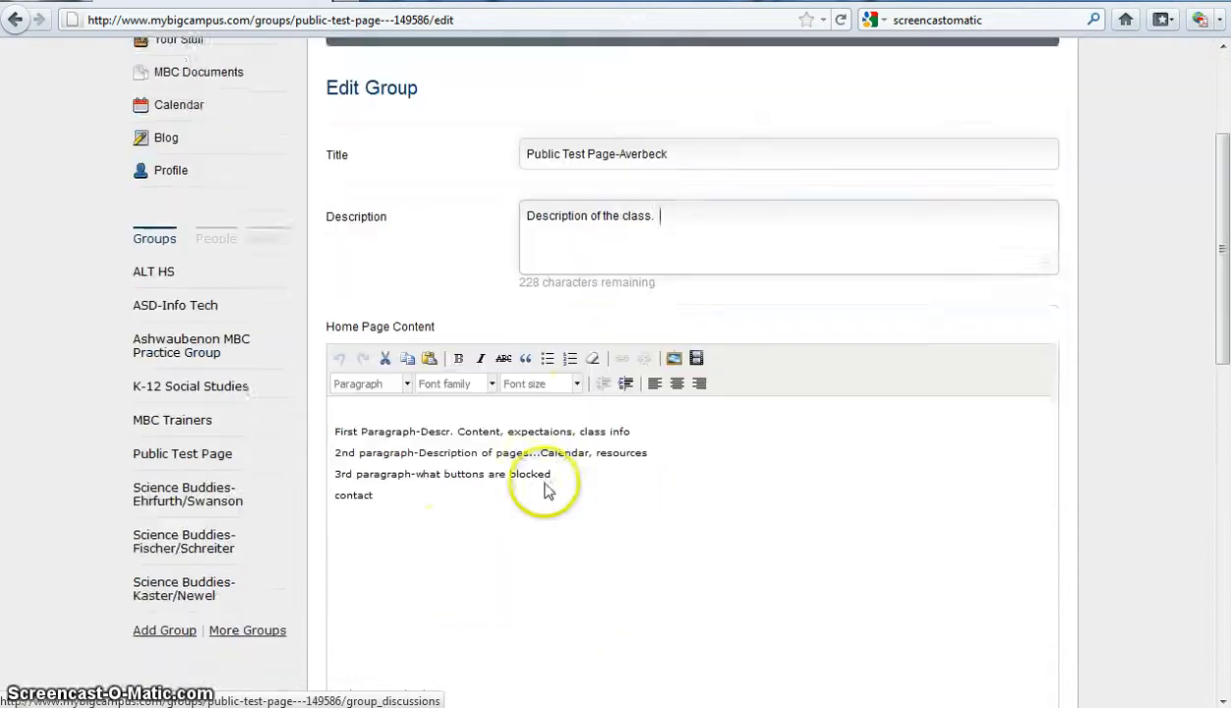
scroll(548, 492, "down", 9)
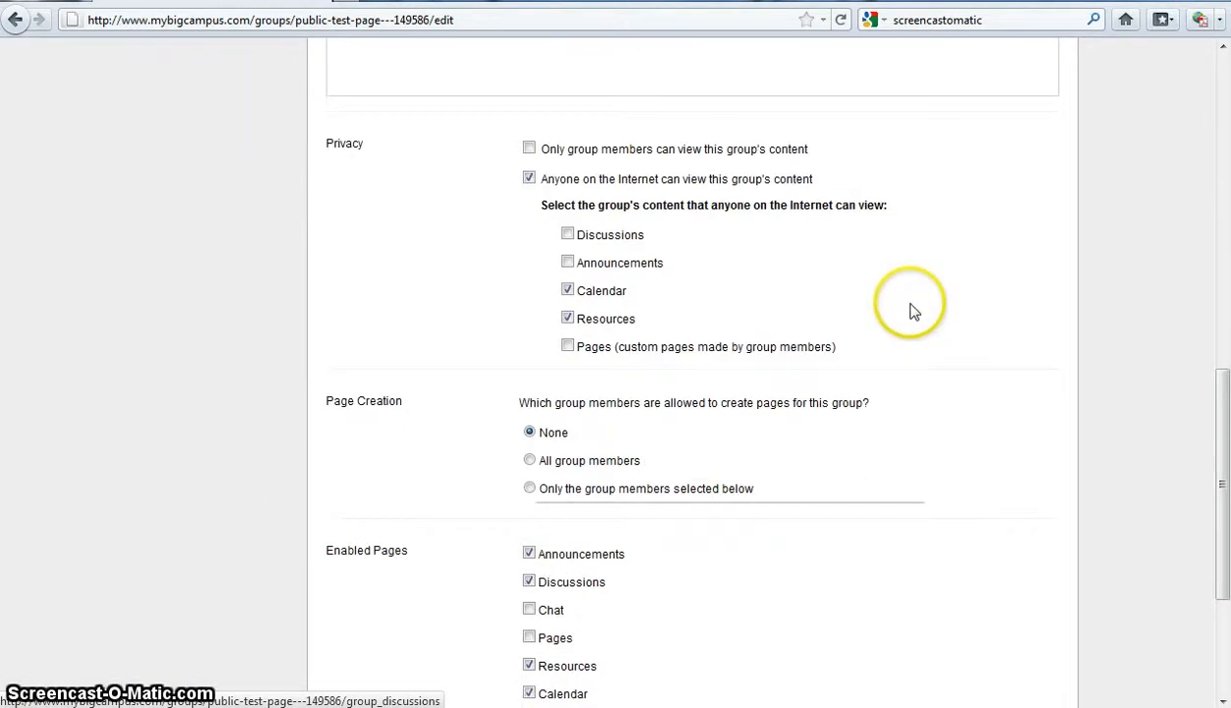
scroll(845, 290, "down", 2)
scroll(748, 267, "up", 2)
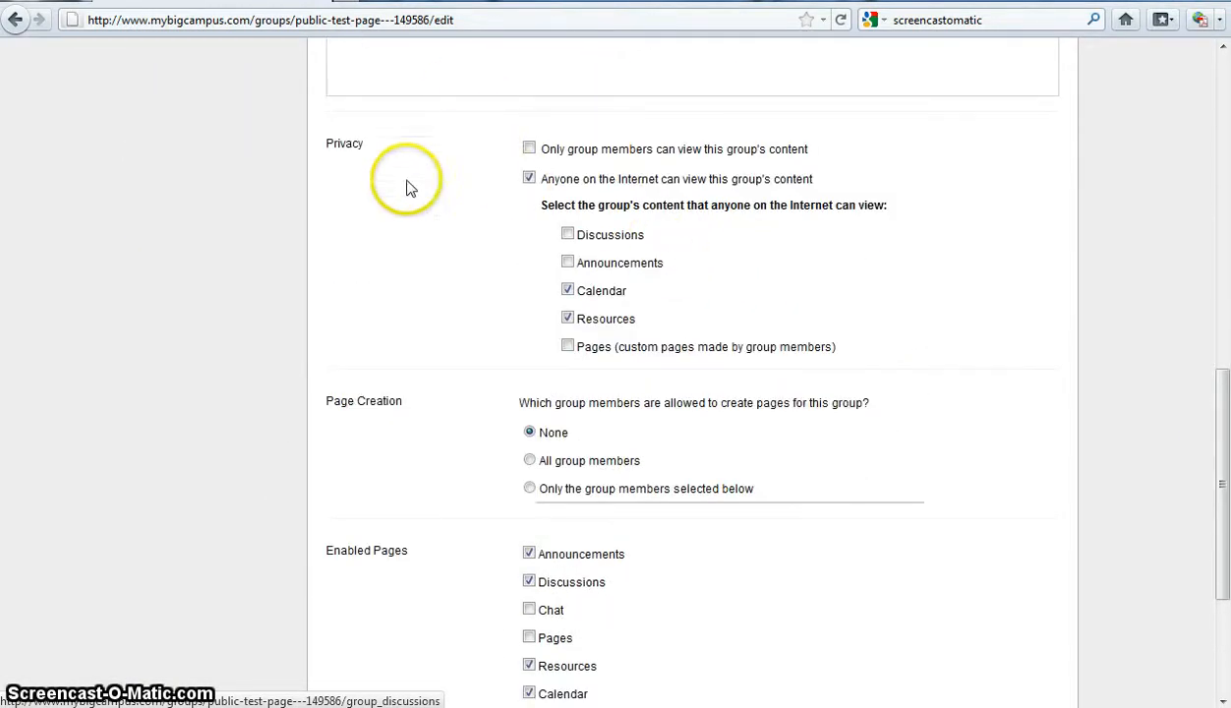
left_click(530, 149)
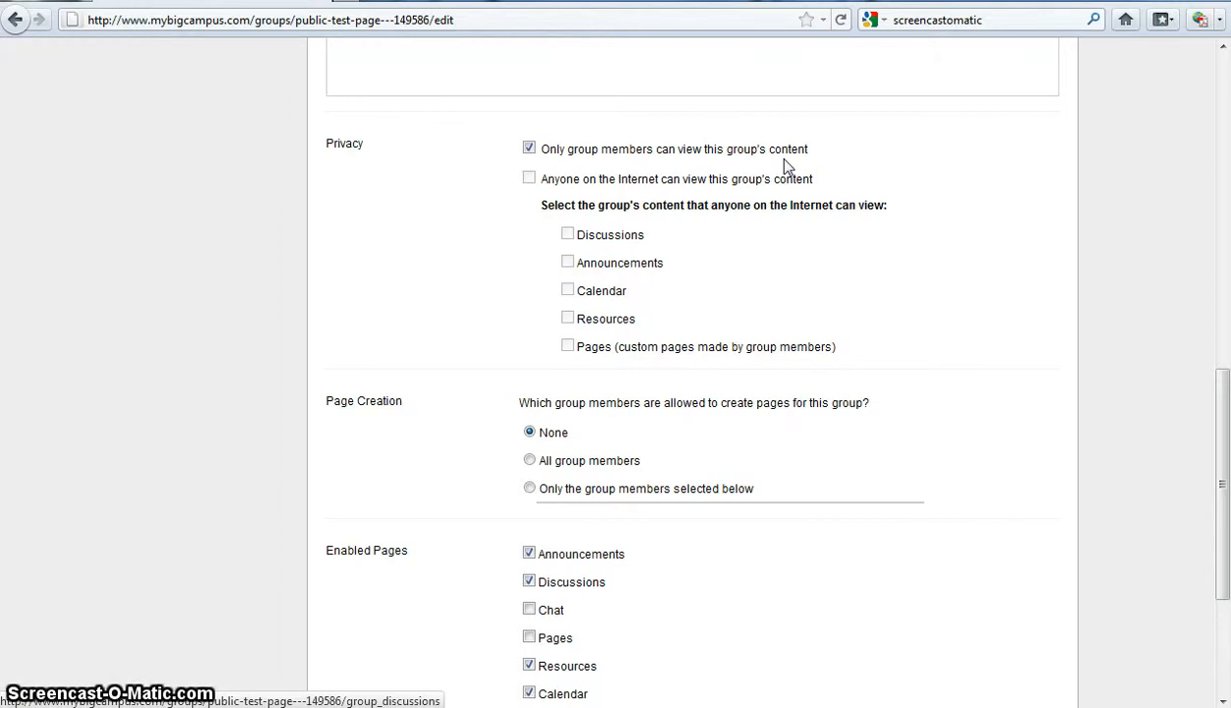
left_click(528, 181)
left_click(530, 149)
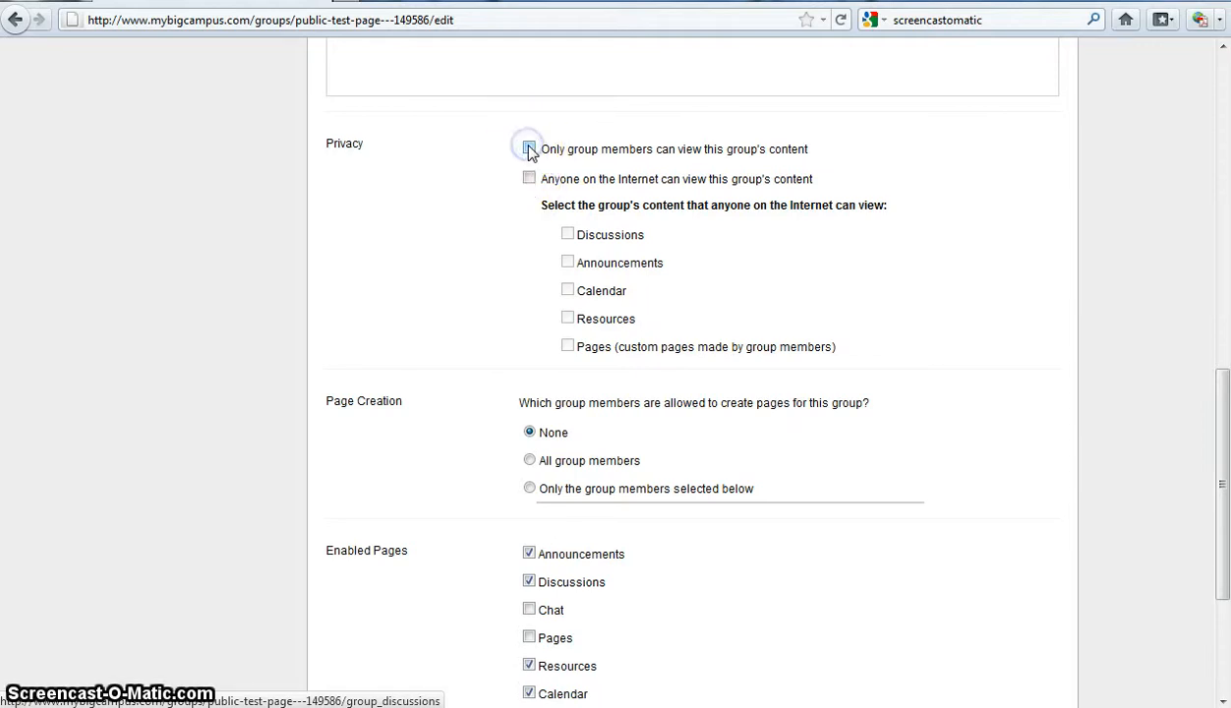
Step: Let anyone on the Internet view the group's content, limited to Calendar and Resources
left_click(529, 180)
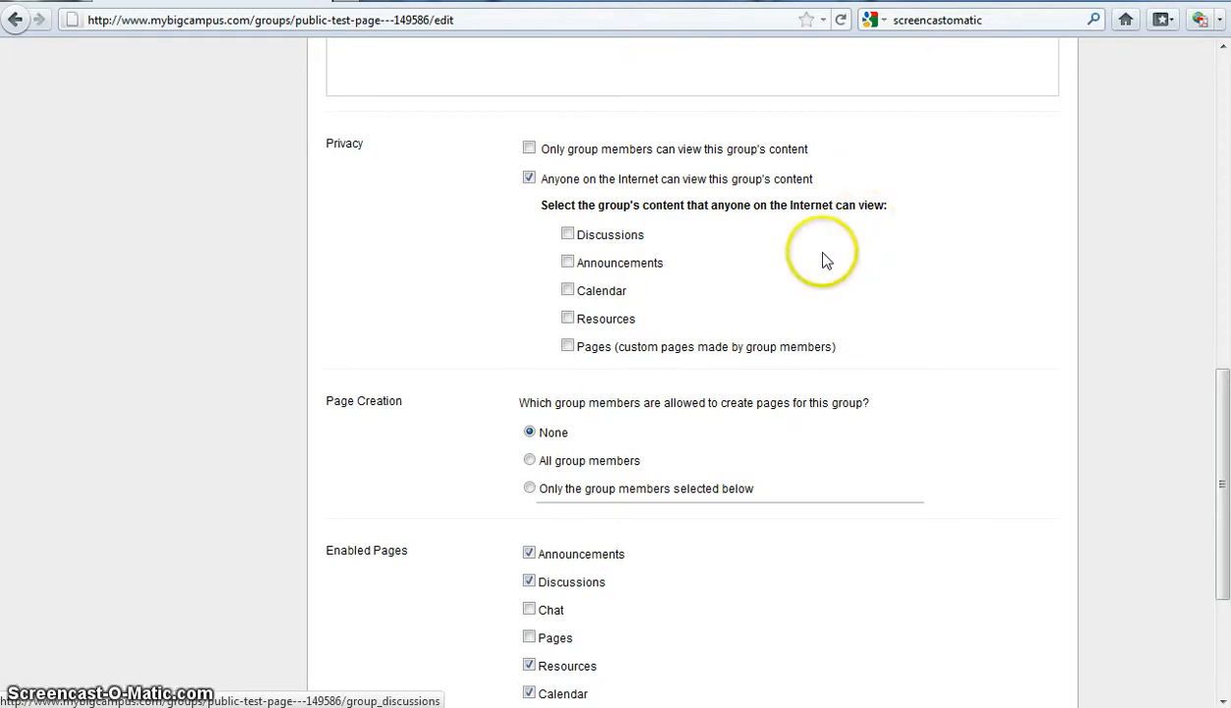
scroll(829, 258, "down", 2)
scroll(829, 259, "up", 2)
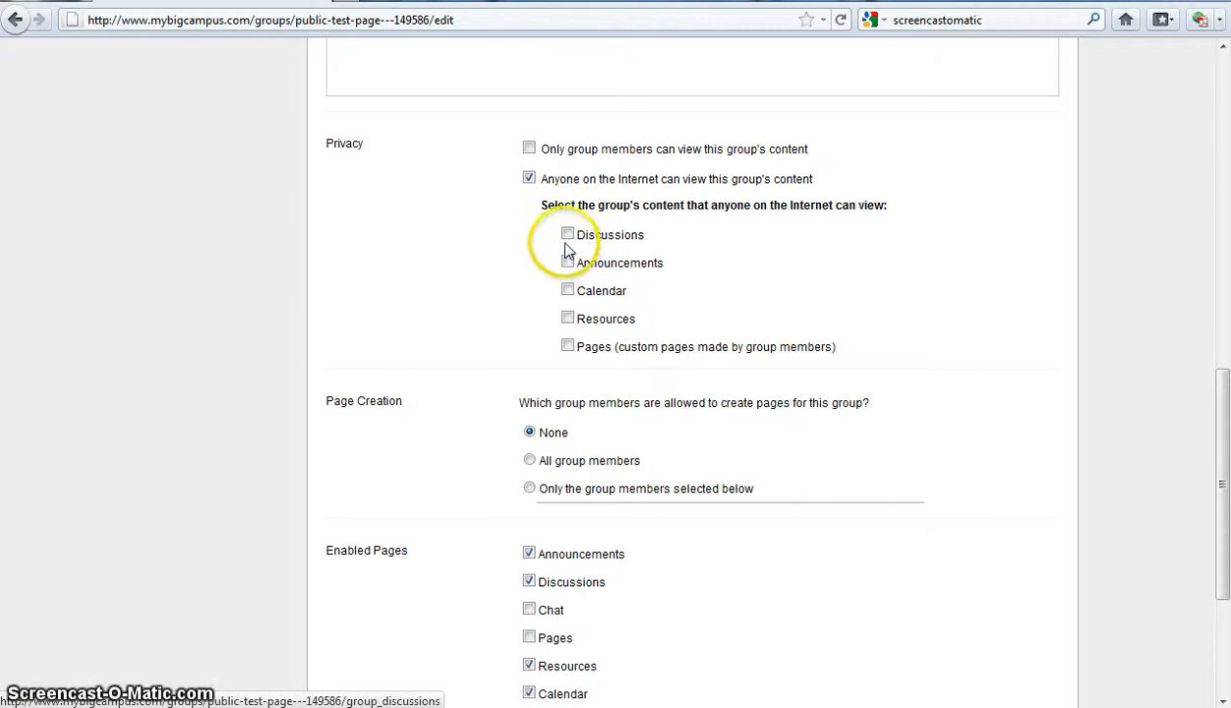
left_click(567, 291)
left_click(567, 318)
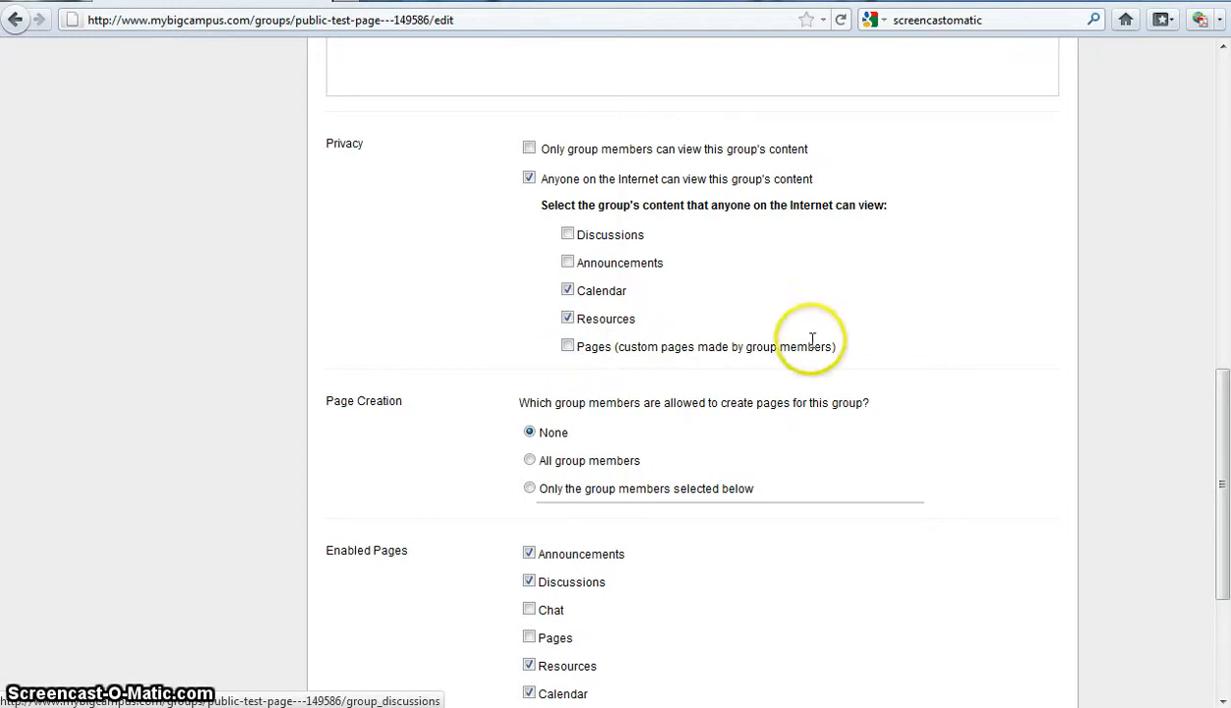
Step: Try enabling the group's Chat page and Members page, switching each one off again
scroll(915, 339, "down", 2)
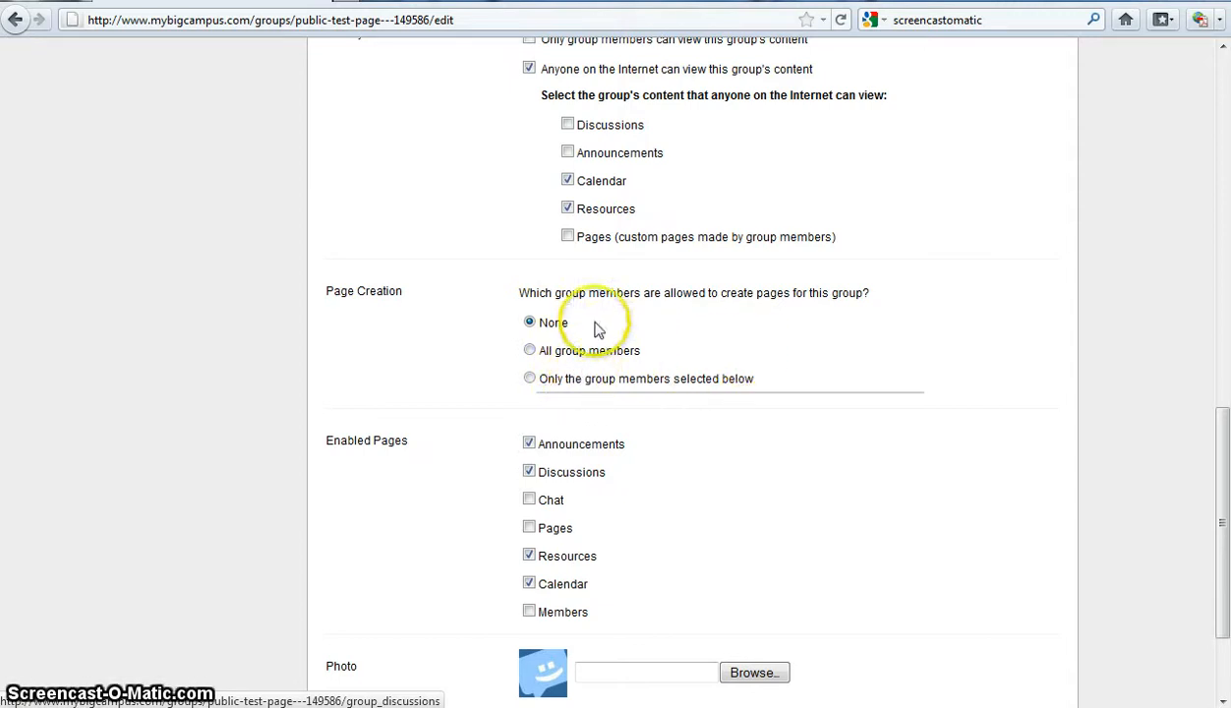
scroll(910, 391, "down", 3)
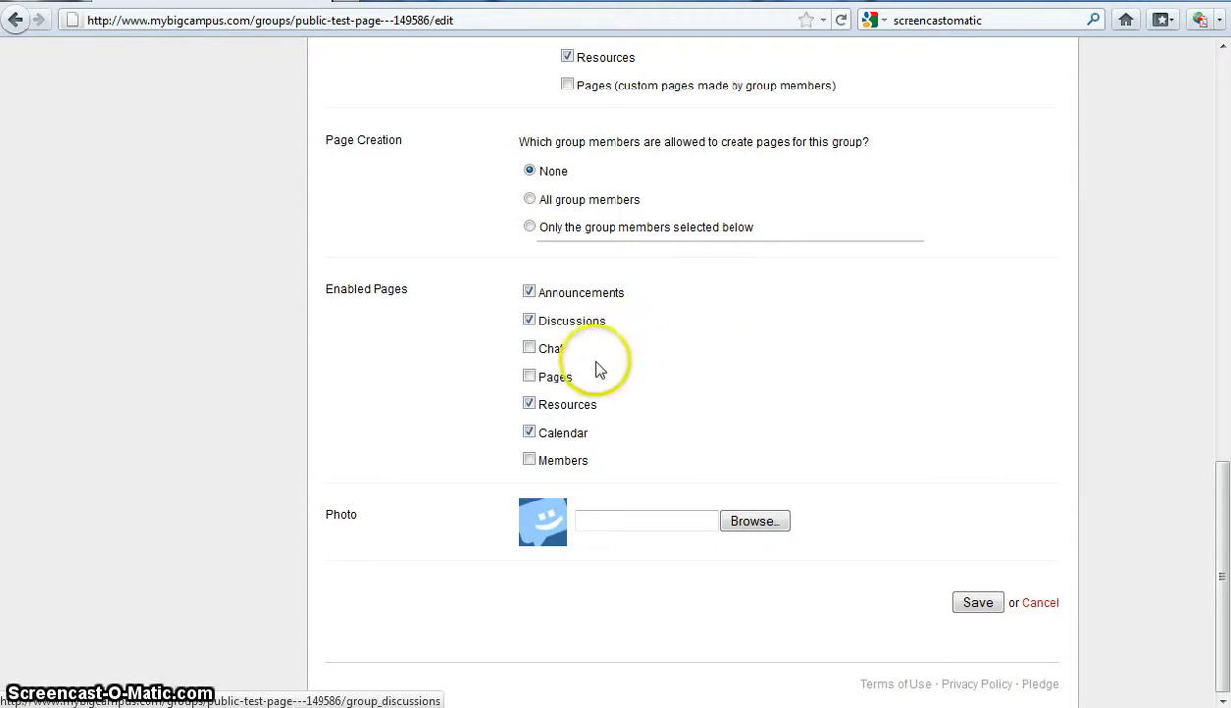
left_click(531, 350)
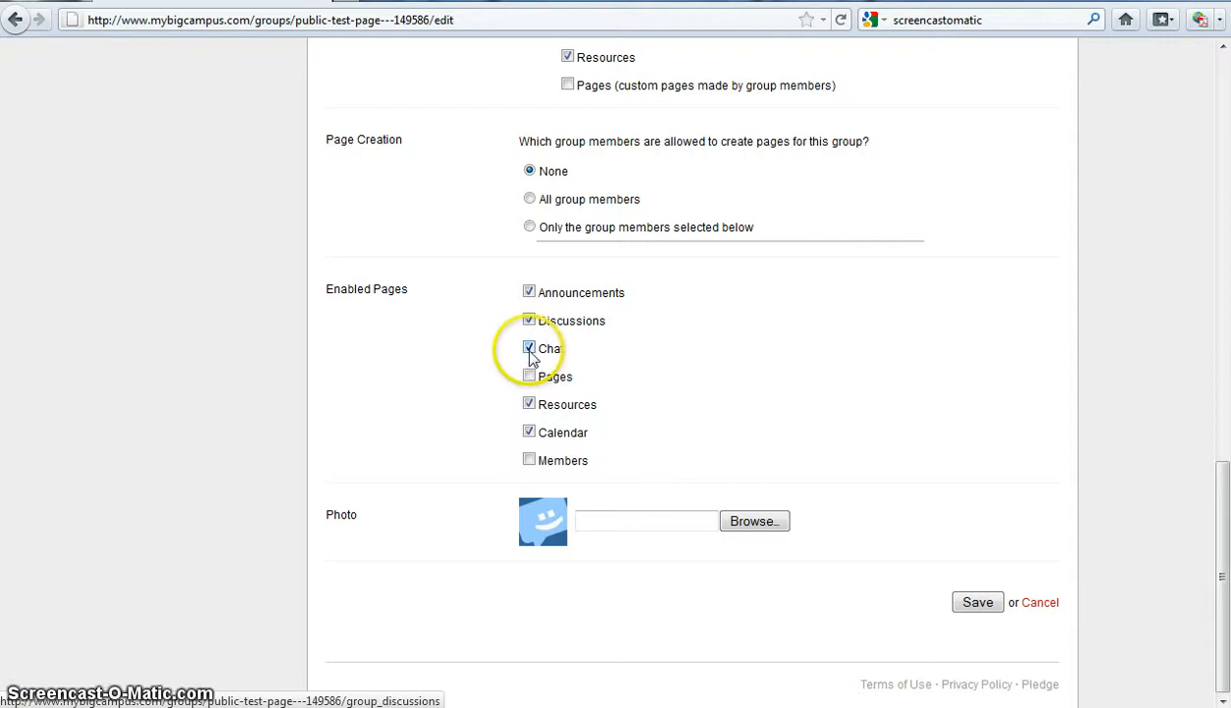
left_click(529, 349)
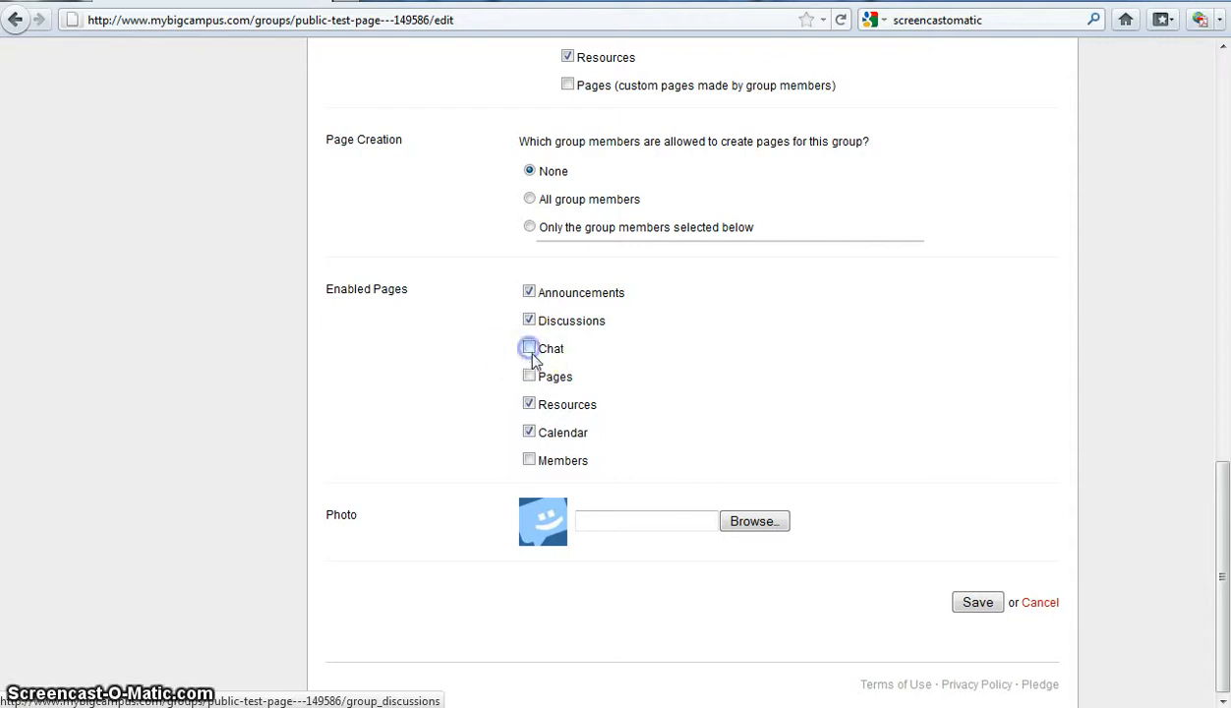
left_click(528, 461)
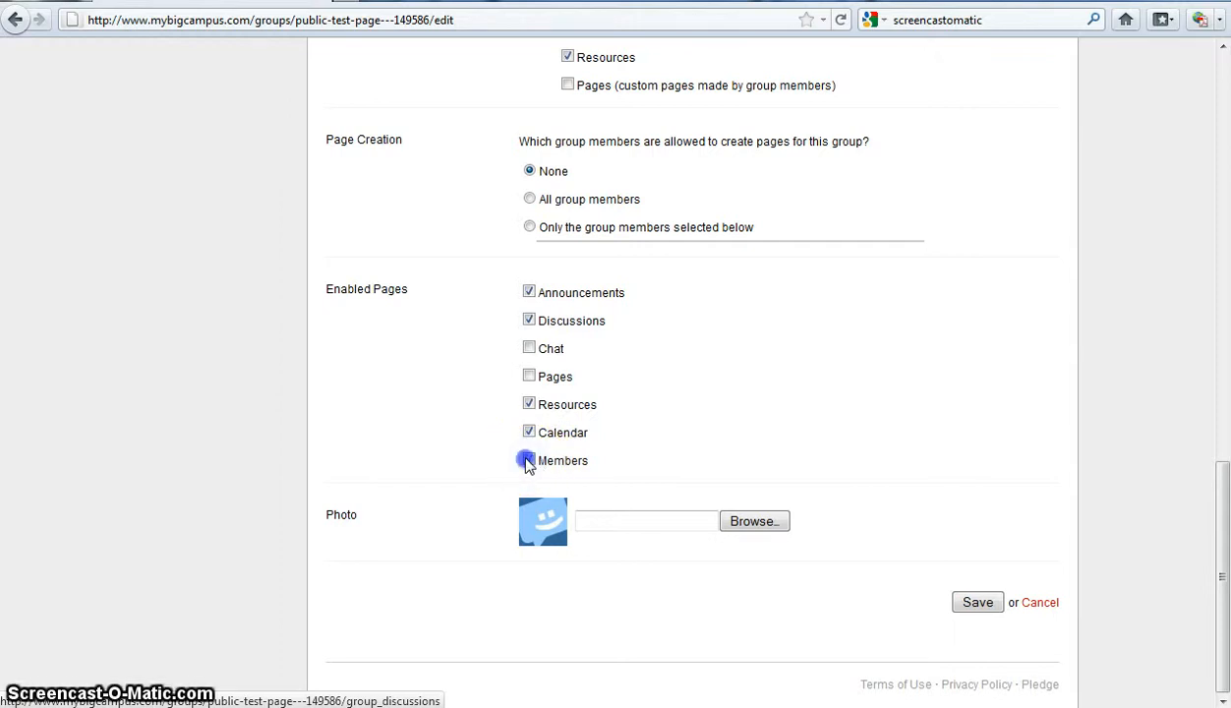
left_click(528, 461)
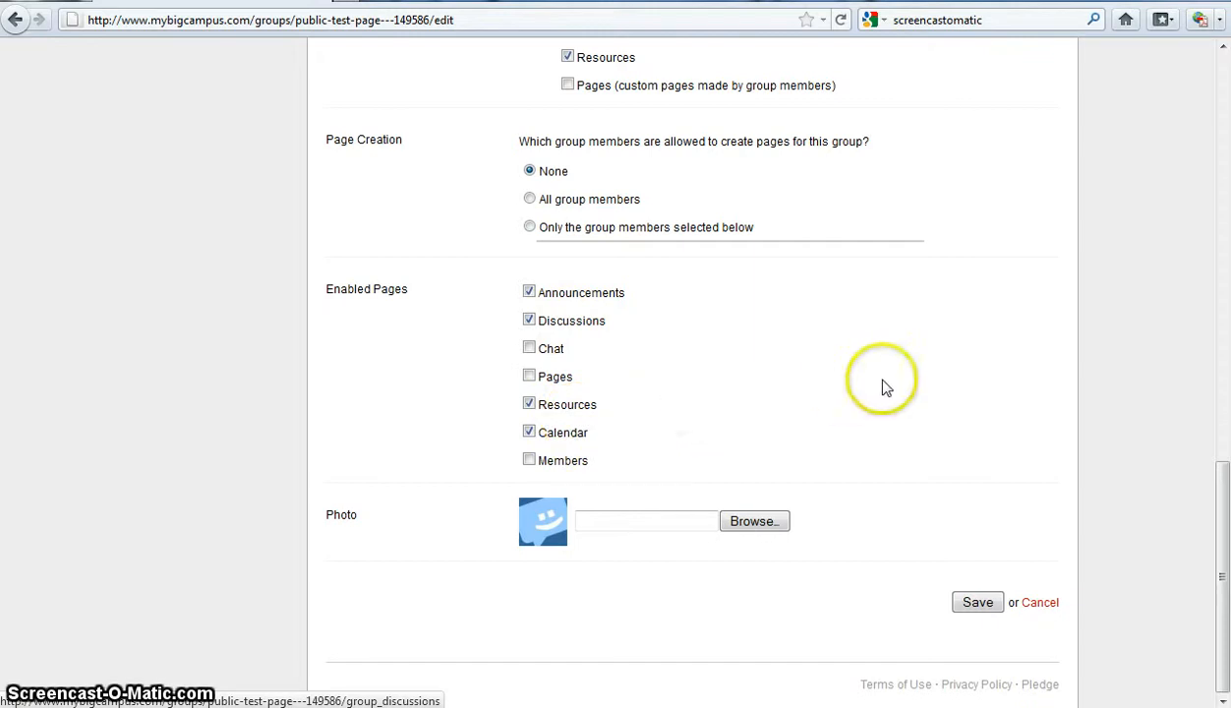
Step: Review the group's privacy settings and home page content, and save the edited group
scroll(860, 412, "up", 3)
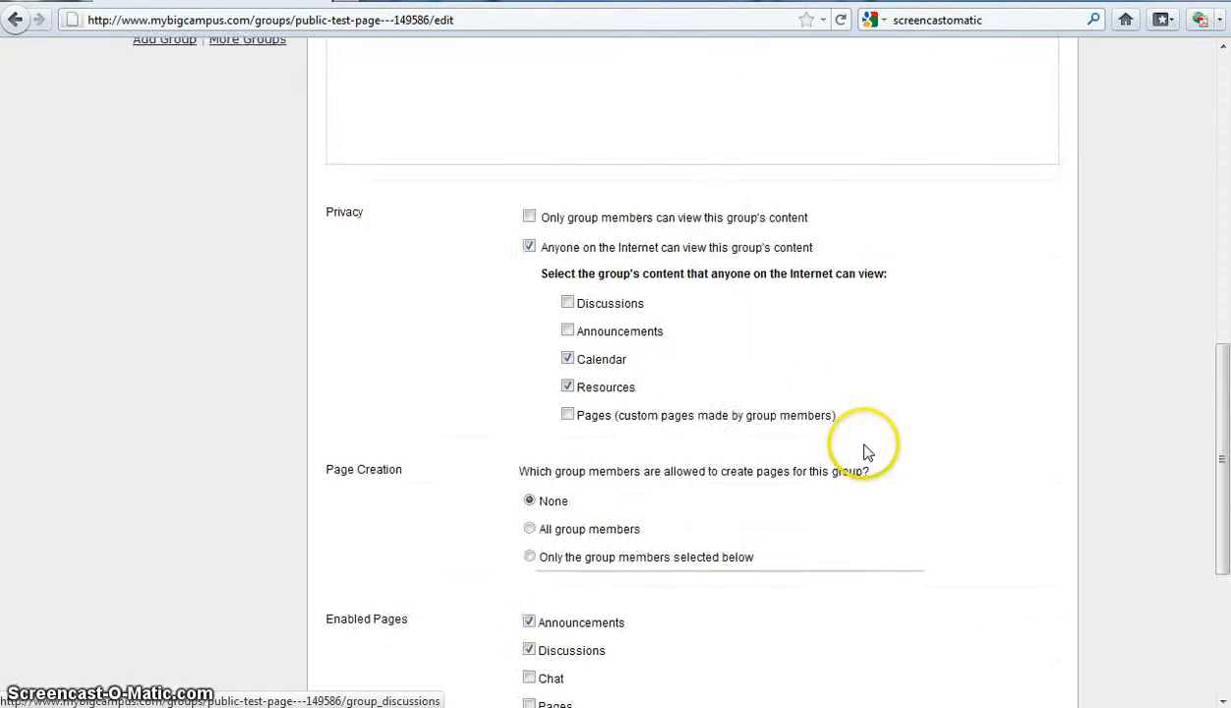
scroll(870, 455, "down", 3)
scroll(883, 459, "up", 10)
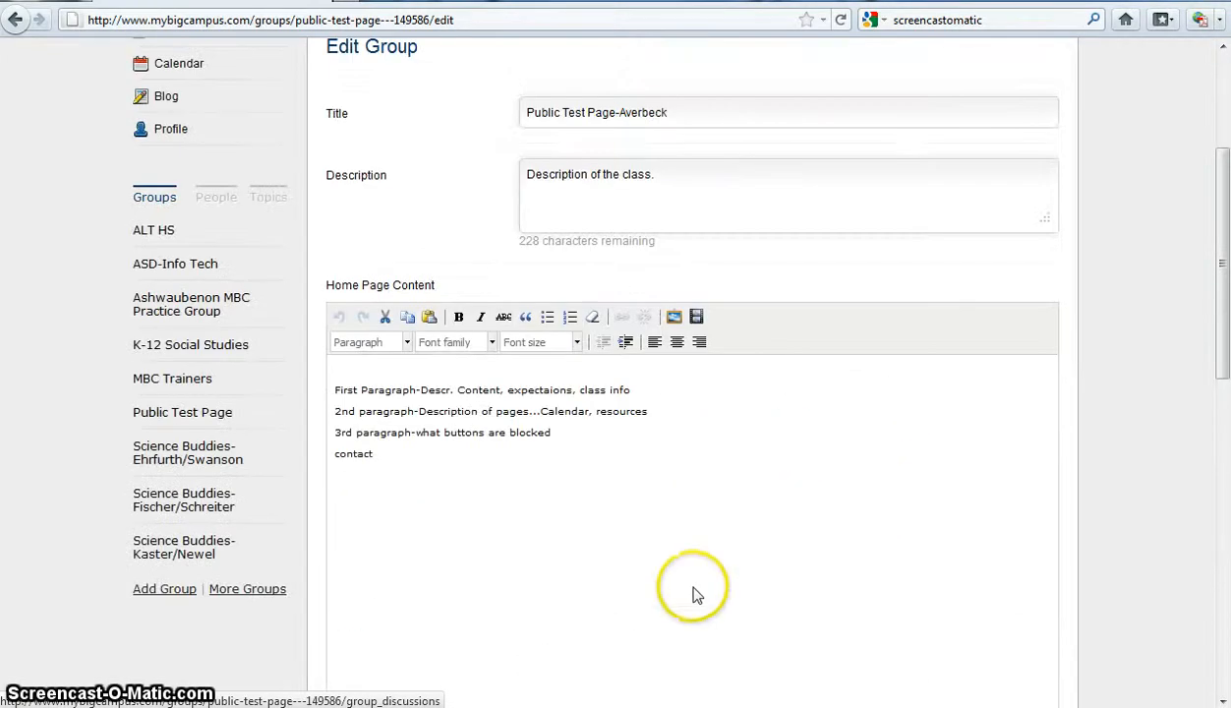
scroll(880, 448, "down", 3)
scroll(814, 391, "up", 2)
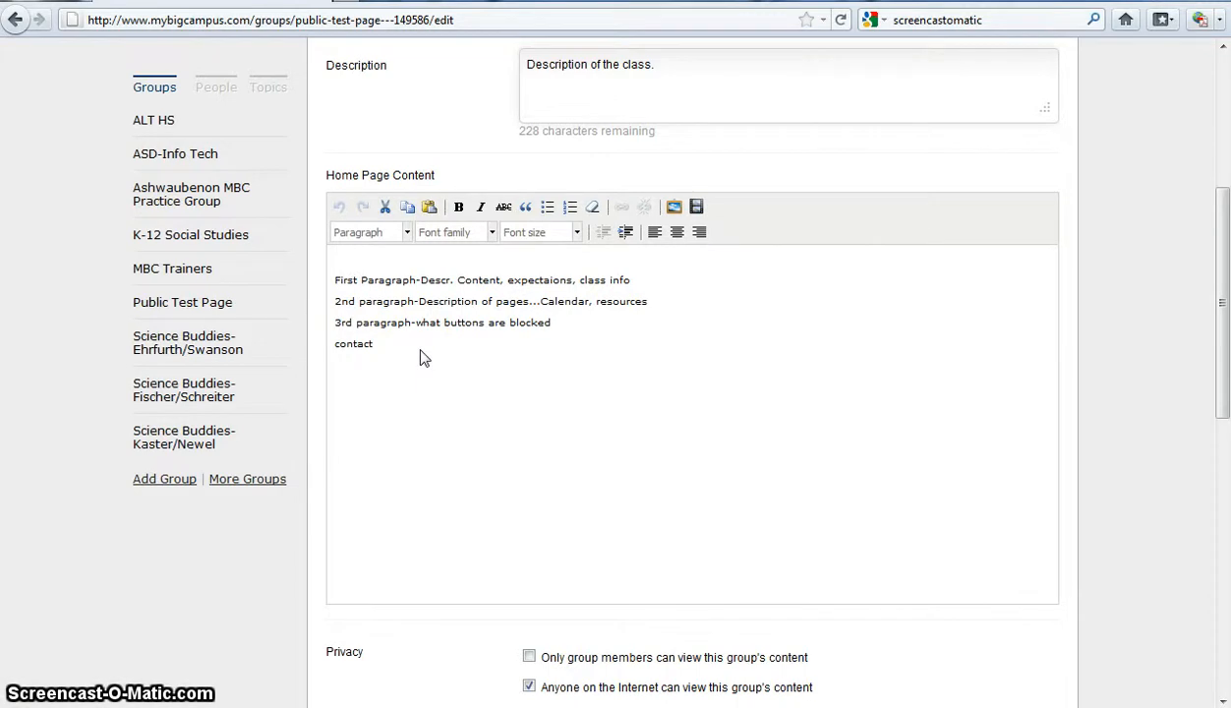
scroll(649, 418, "down", 10)
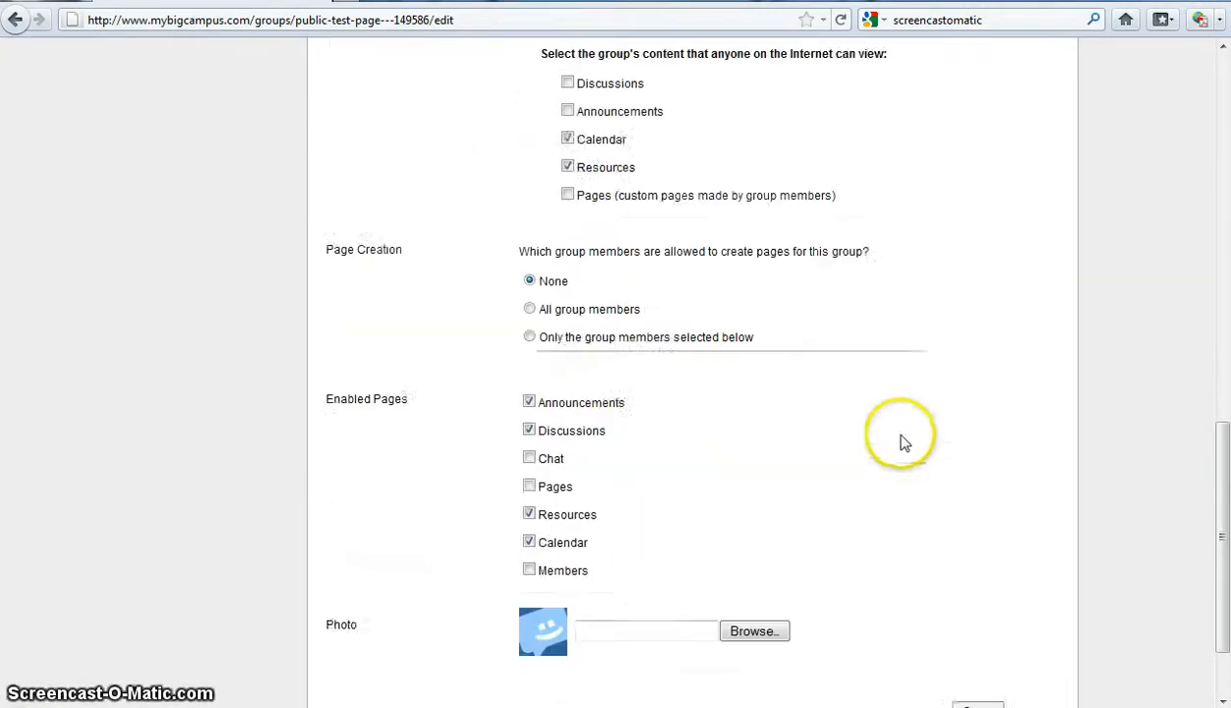
left_click(975, 600)
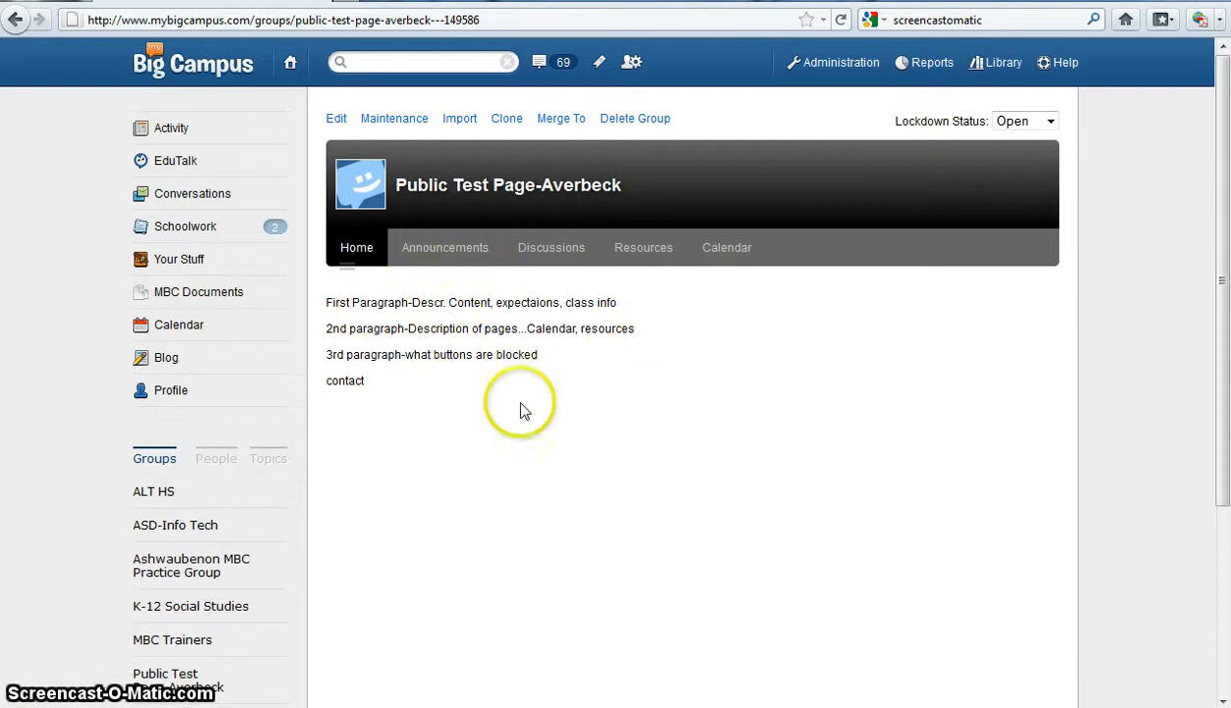
Step: Look through the group's Announcements, Discussions, Resources and Calendar pages, and view the Unit Test event on March 29
left_click(470, 251)
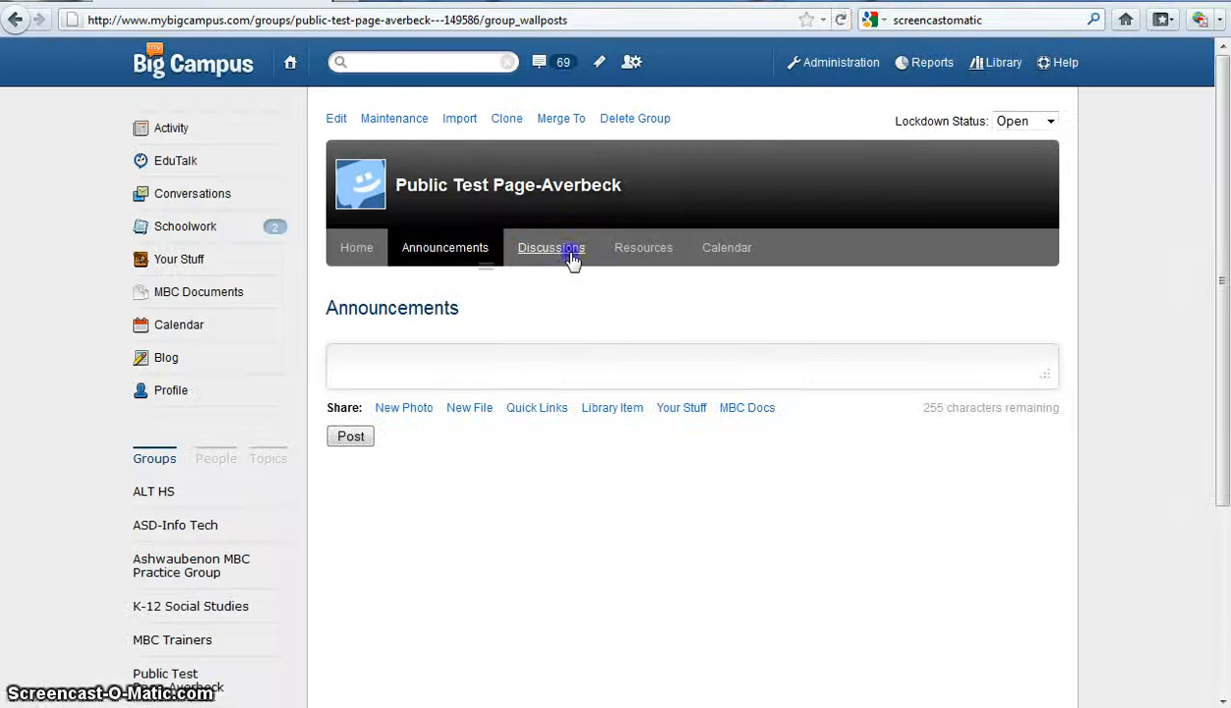
left_click(570, 258)
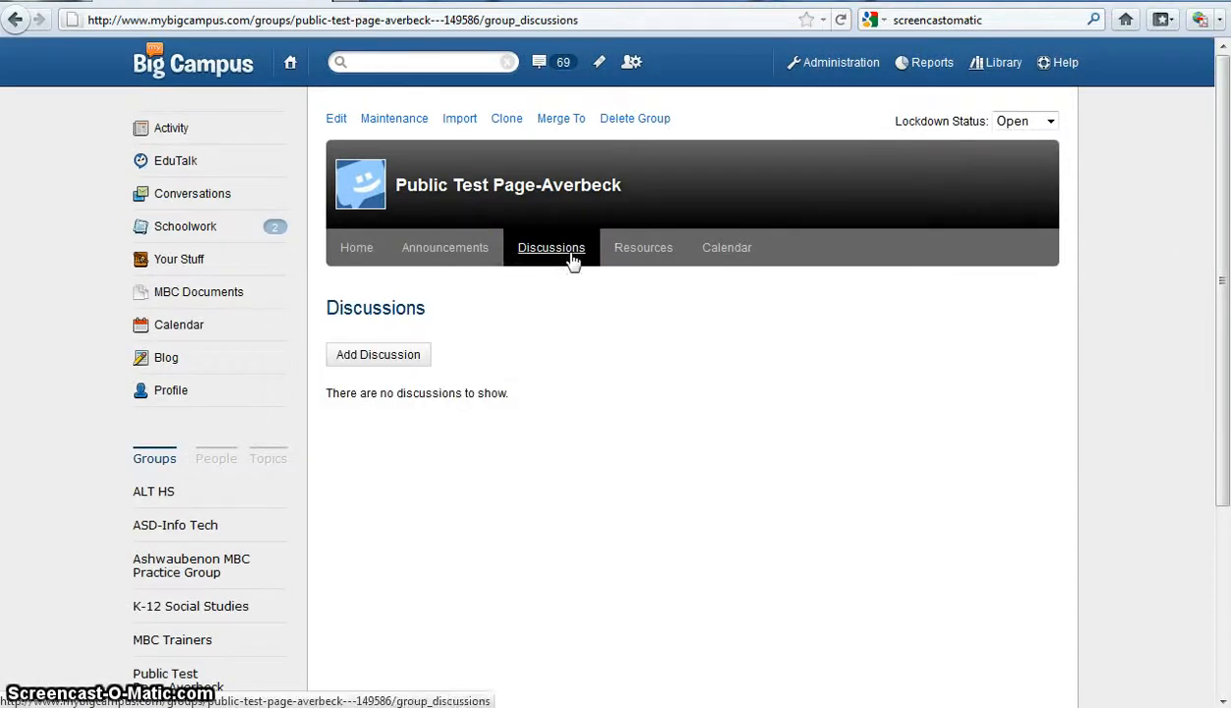
left_click(649, 252)
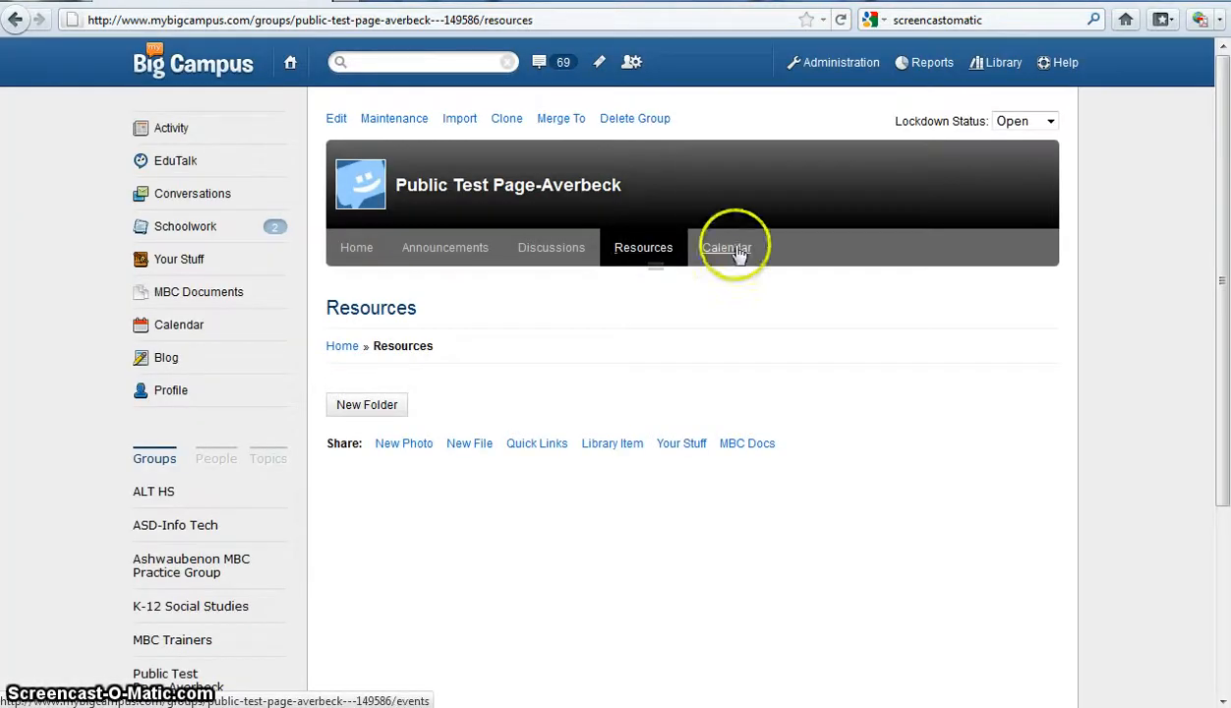
left_click(741, 253)
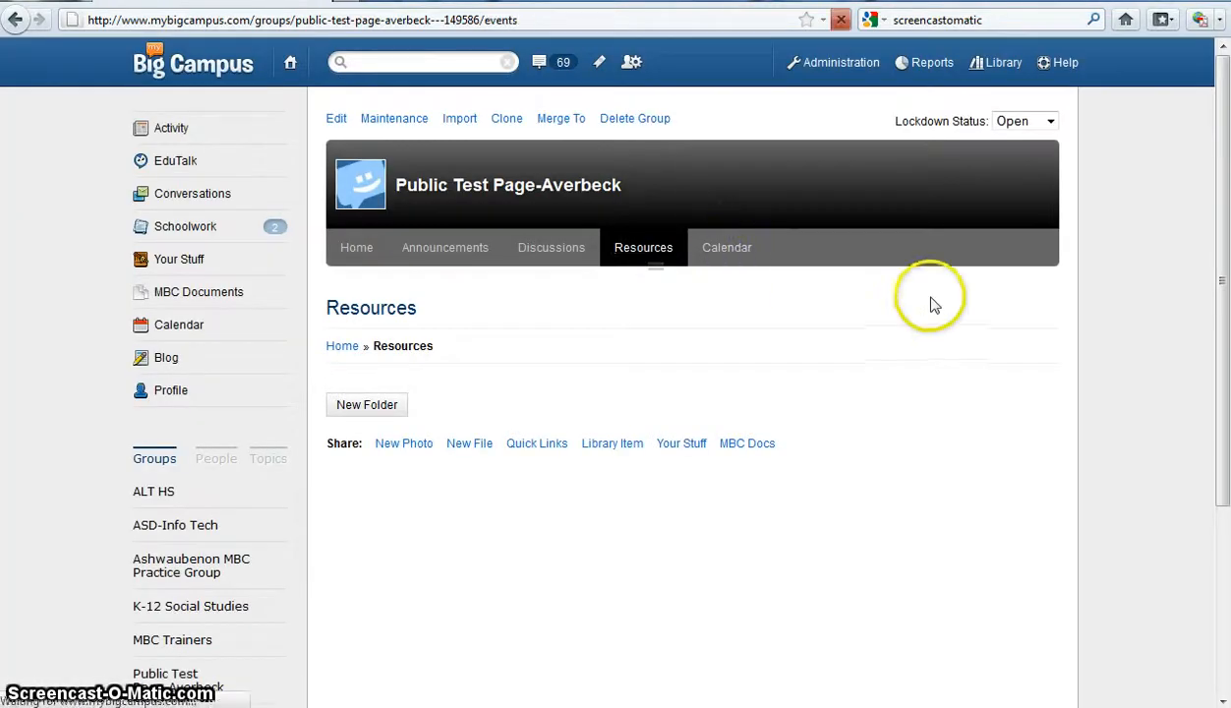
scroll(902, 347, "down", 3)
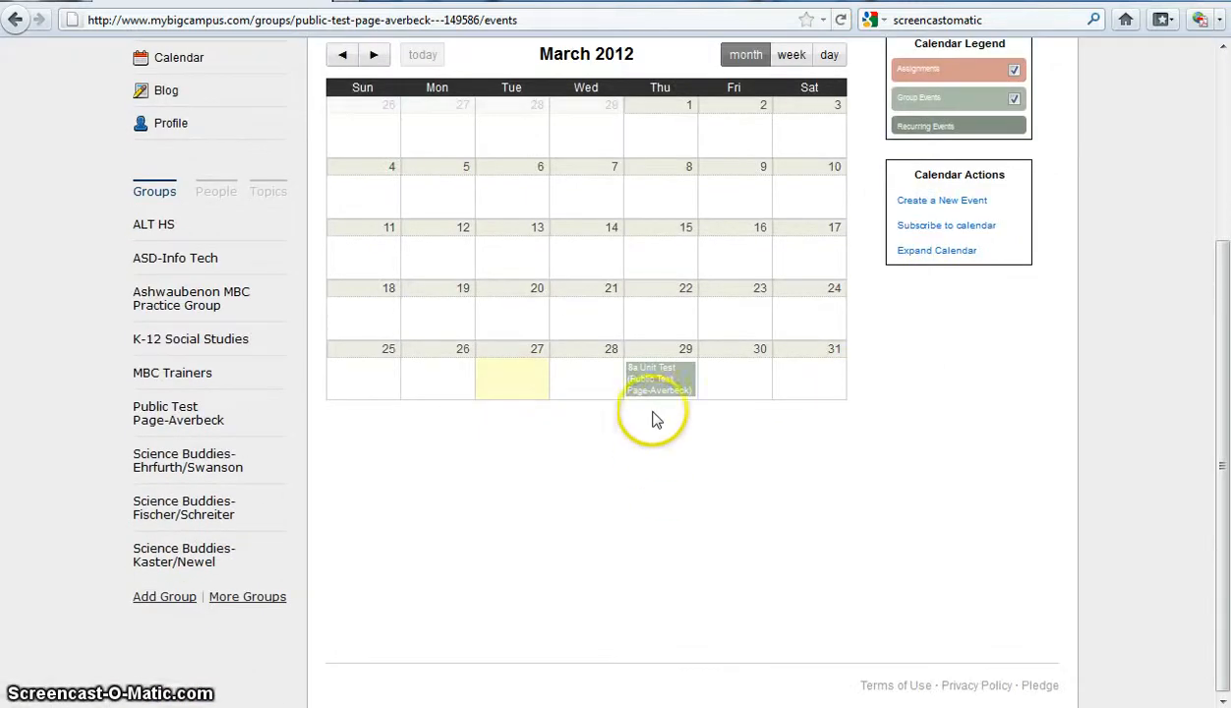
left_click(657, 388)
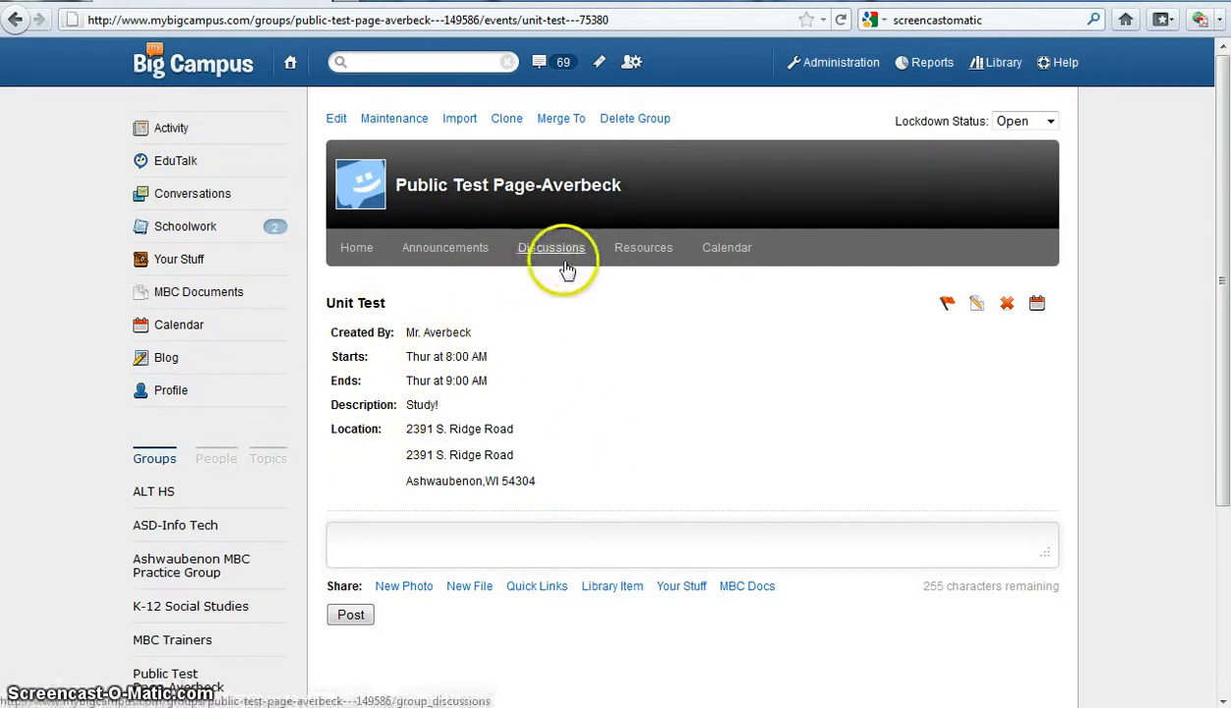
Step: Return to the group's Home page and copy its full web address
left_click(360, 259)
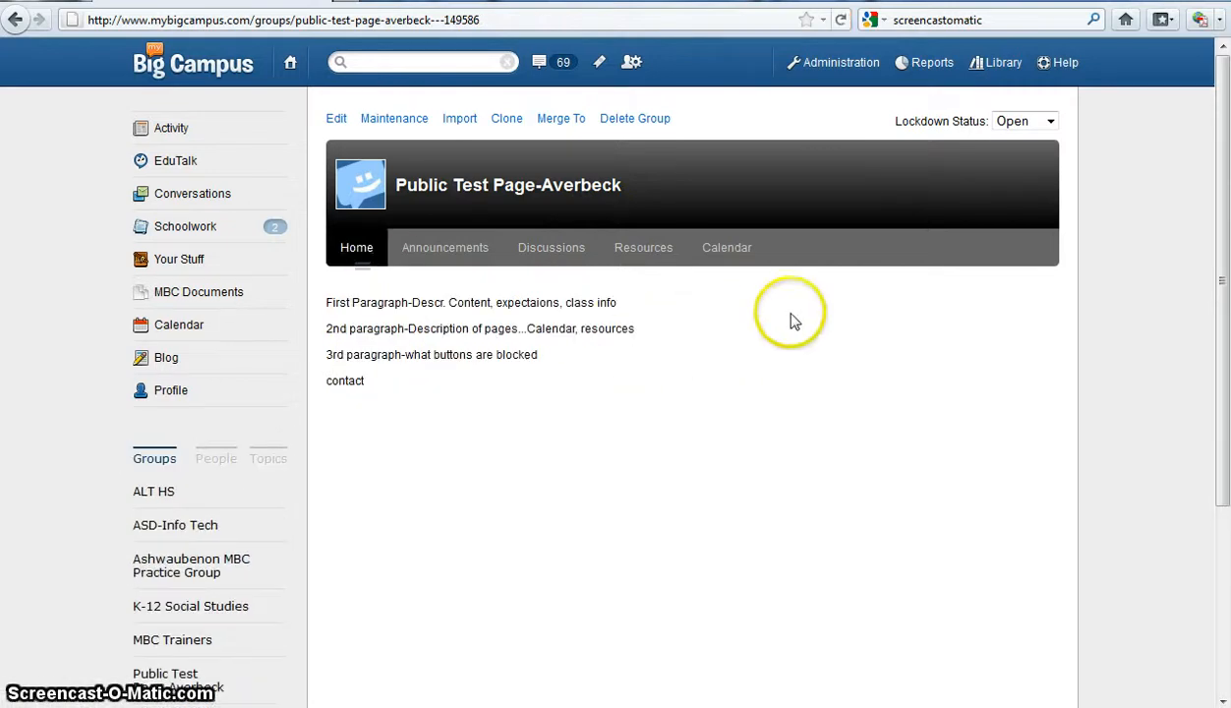
left_click_drag(482, 19, 64, 22)
key("ctrl+c")
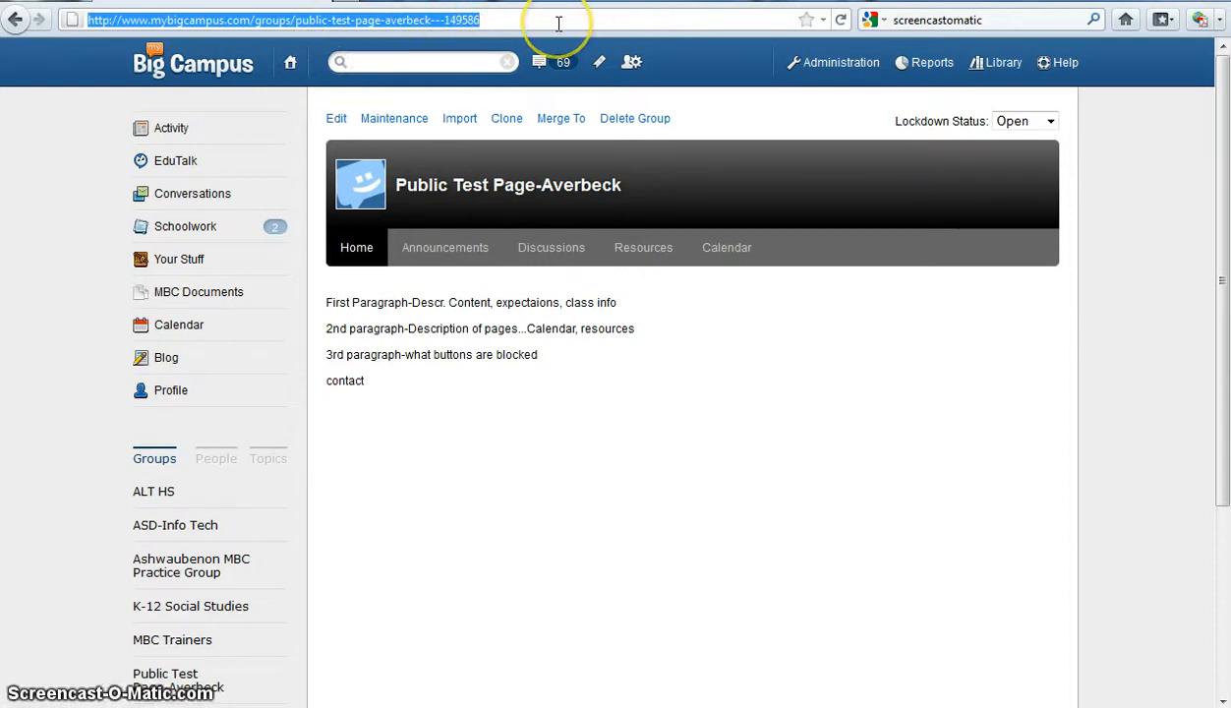
Step: Copy the group Home page's web address, switch to Internet Explorer, and load the copied address there
right_click(484, 17)
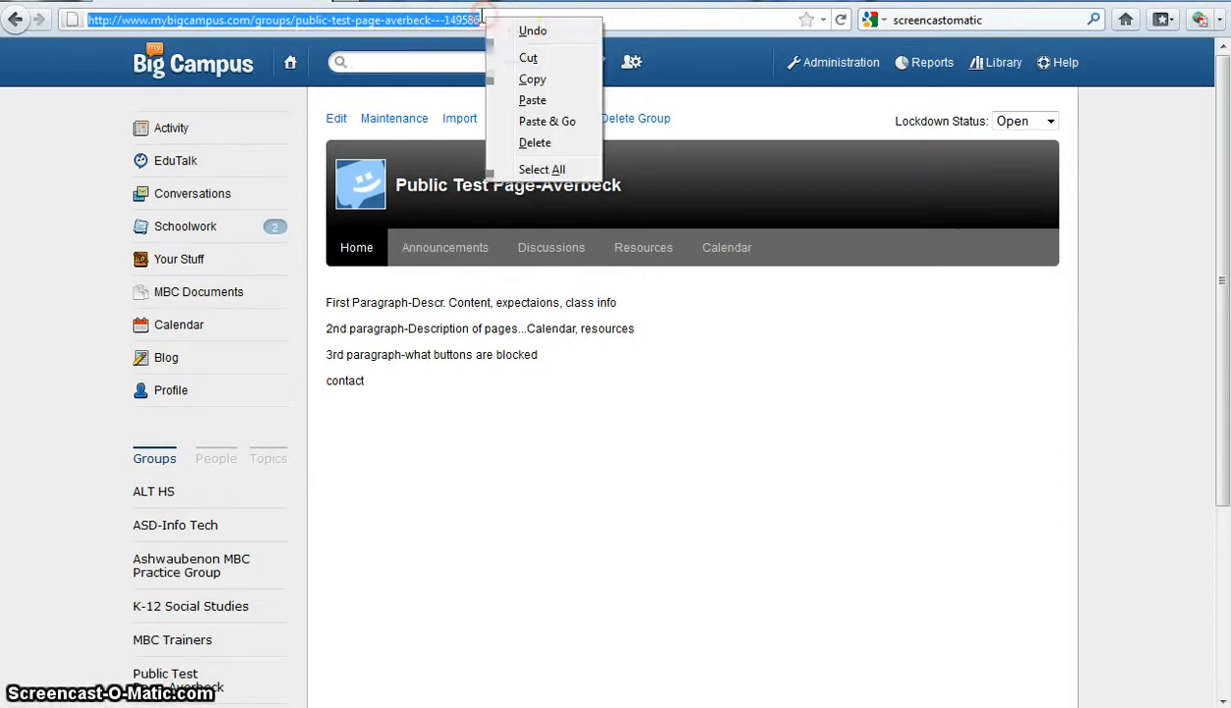
left_click(538, 80)
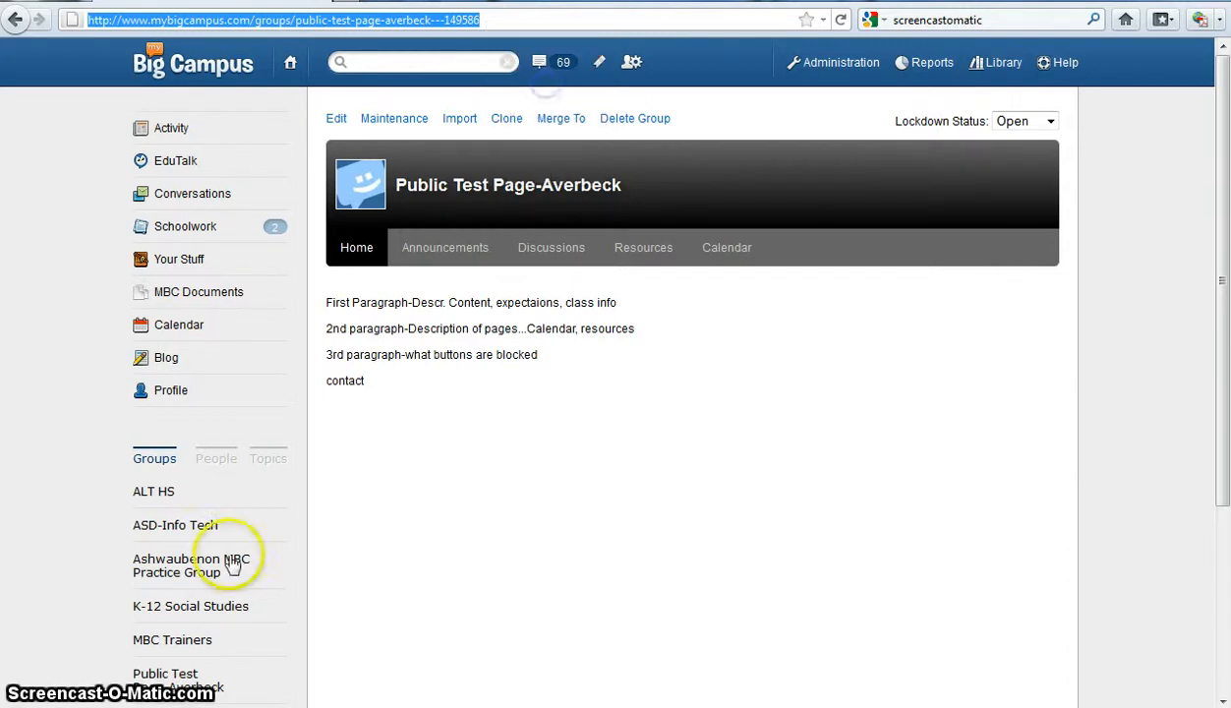
key("super")
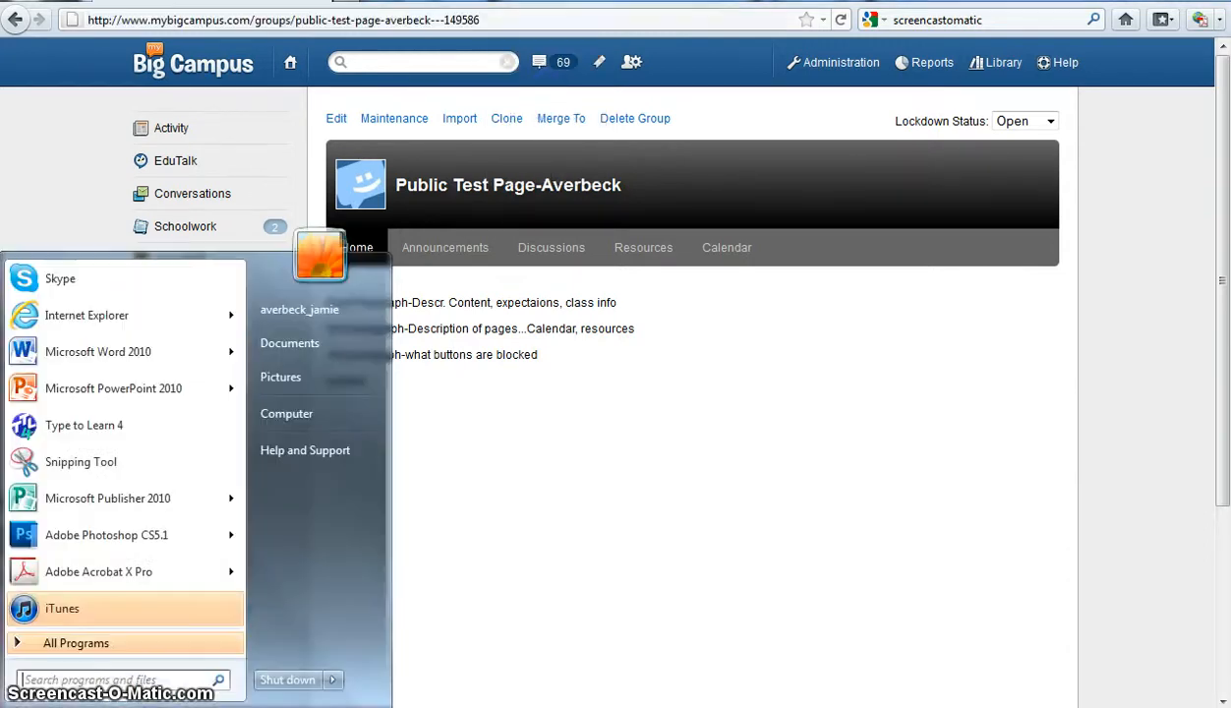
left_click(118, 327)
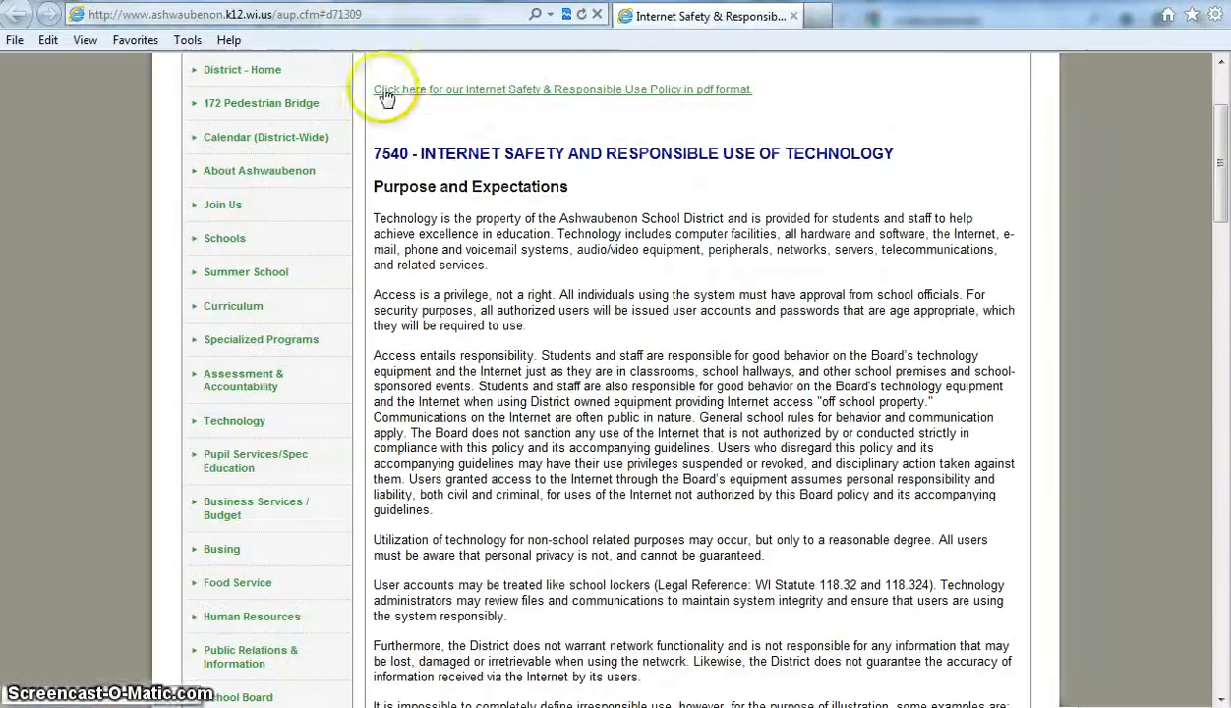
left_click(383, 16)
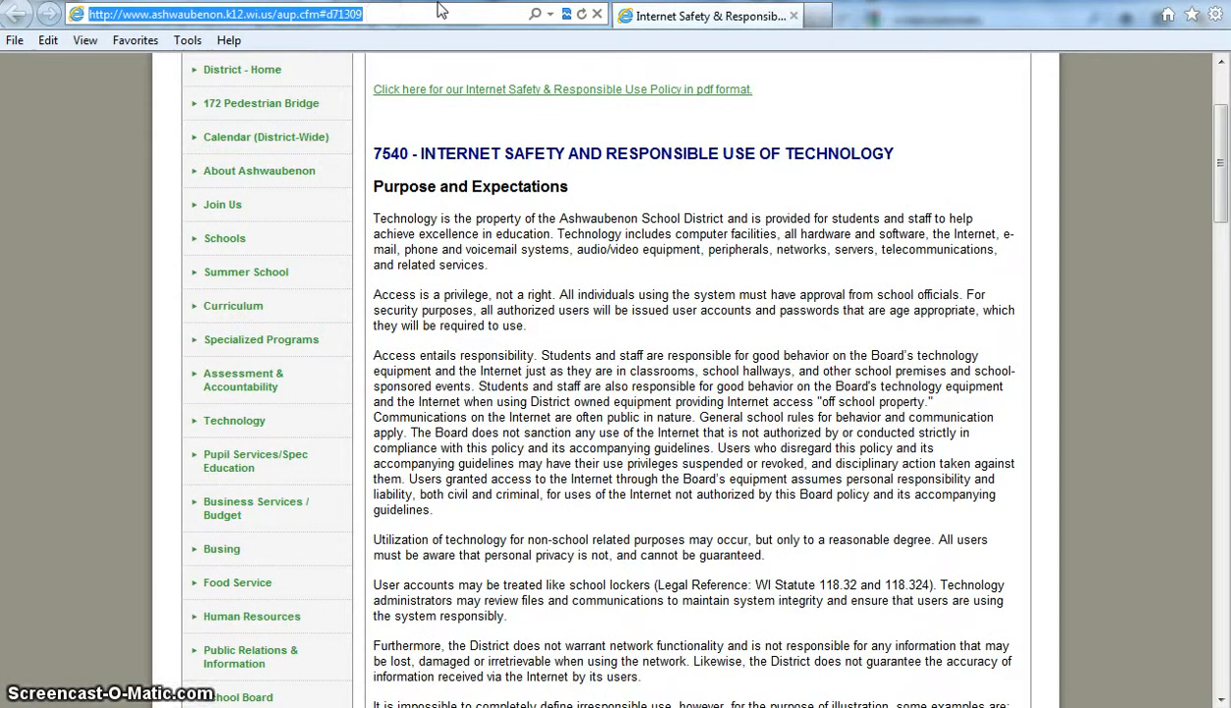
key("ctrl+v")
key("Return")
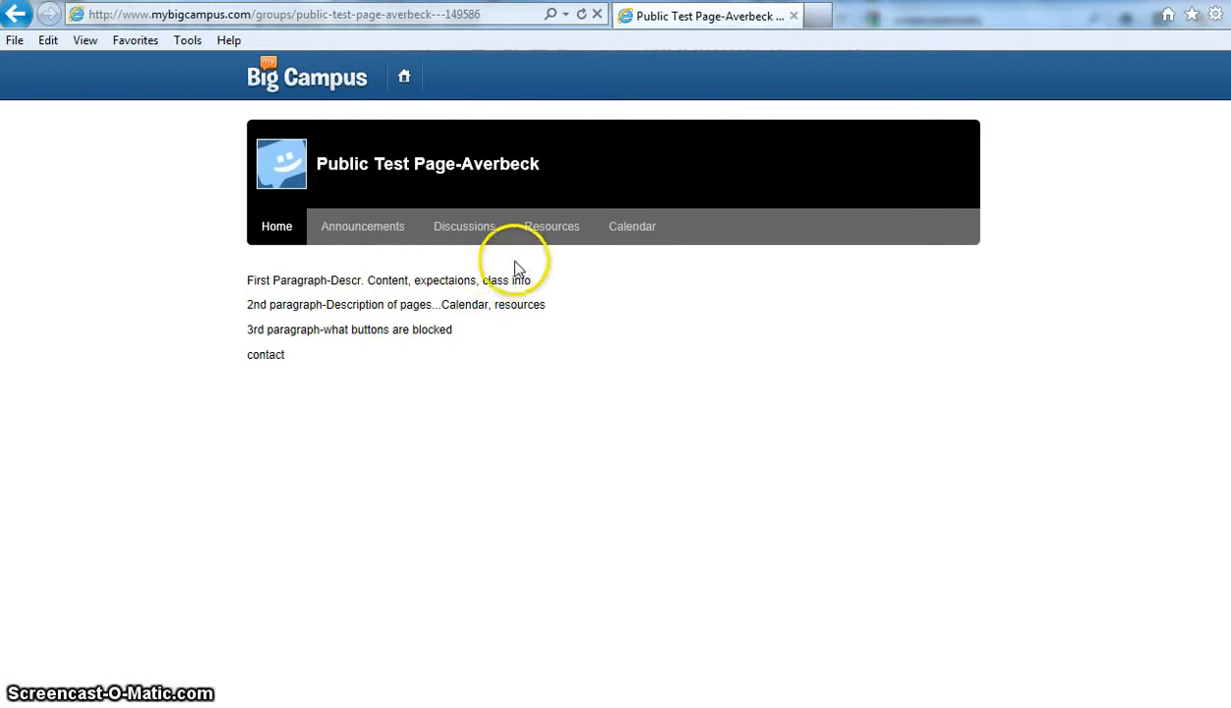
Step: Check the public view of the group's Resources and Calendar pages, and try opening the Unit Test event on March 29
left_click(554, 230)
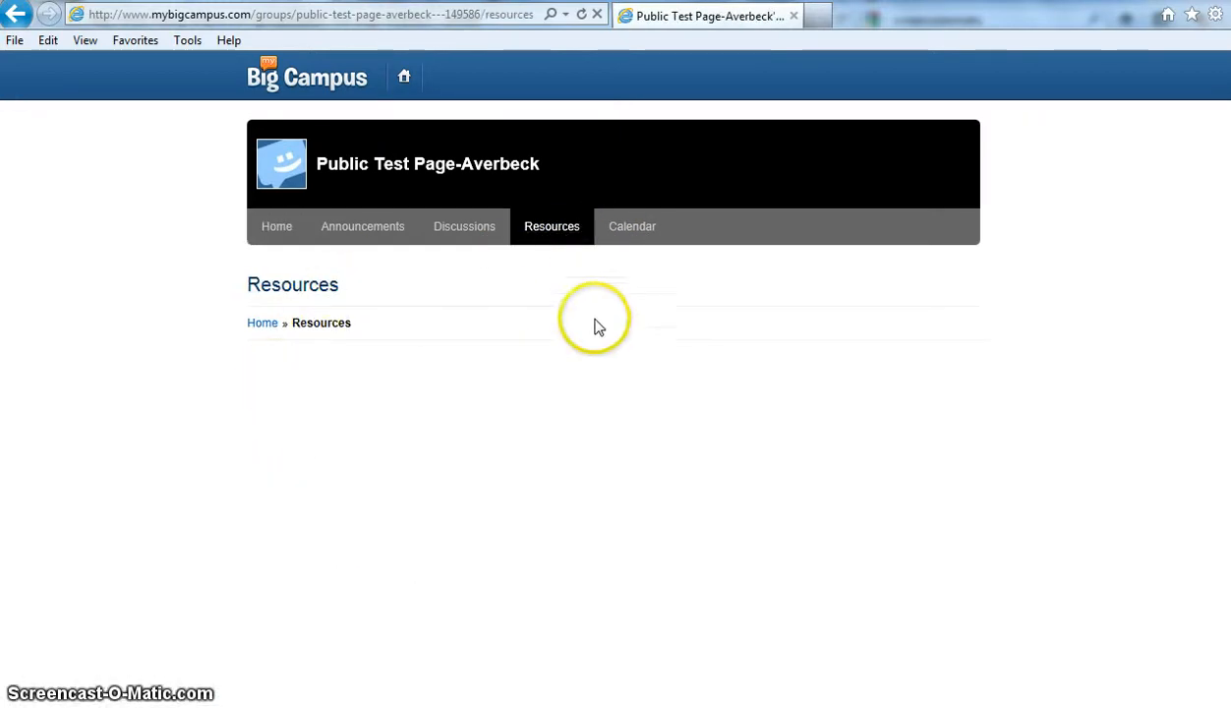
left_click(642, 234)
scroll(703, 337, "down", 3)
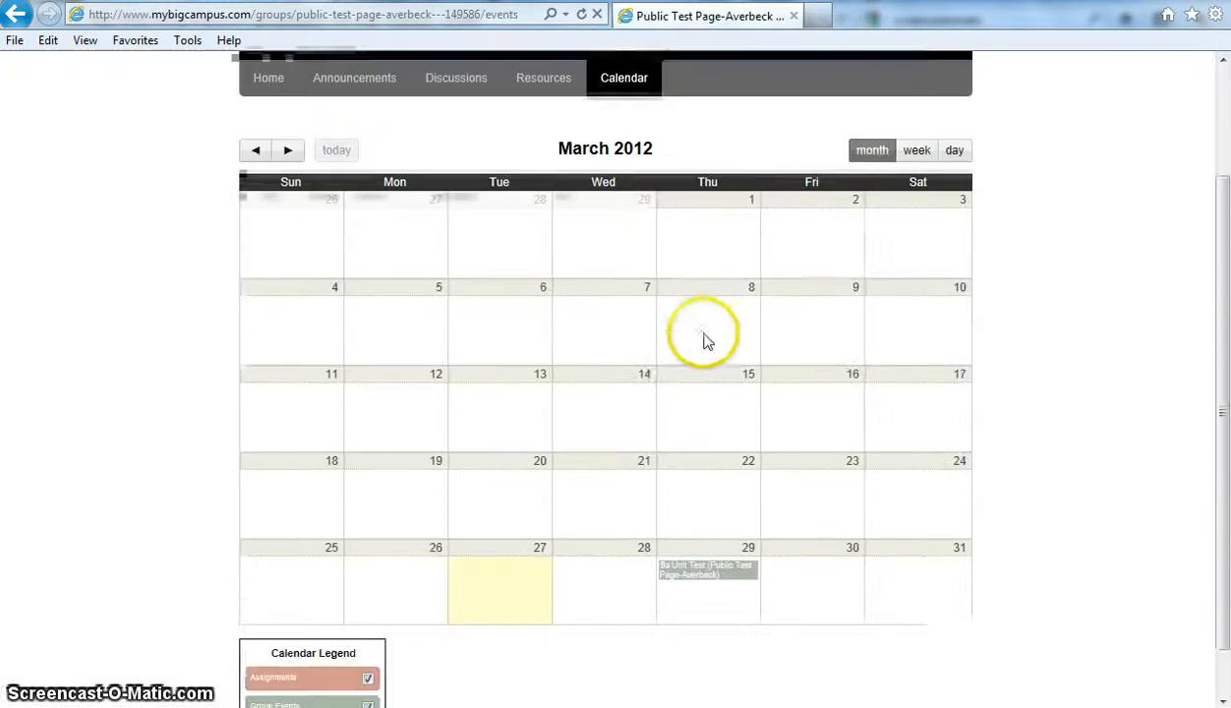
scroll(700, 531, "down", 1)
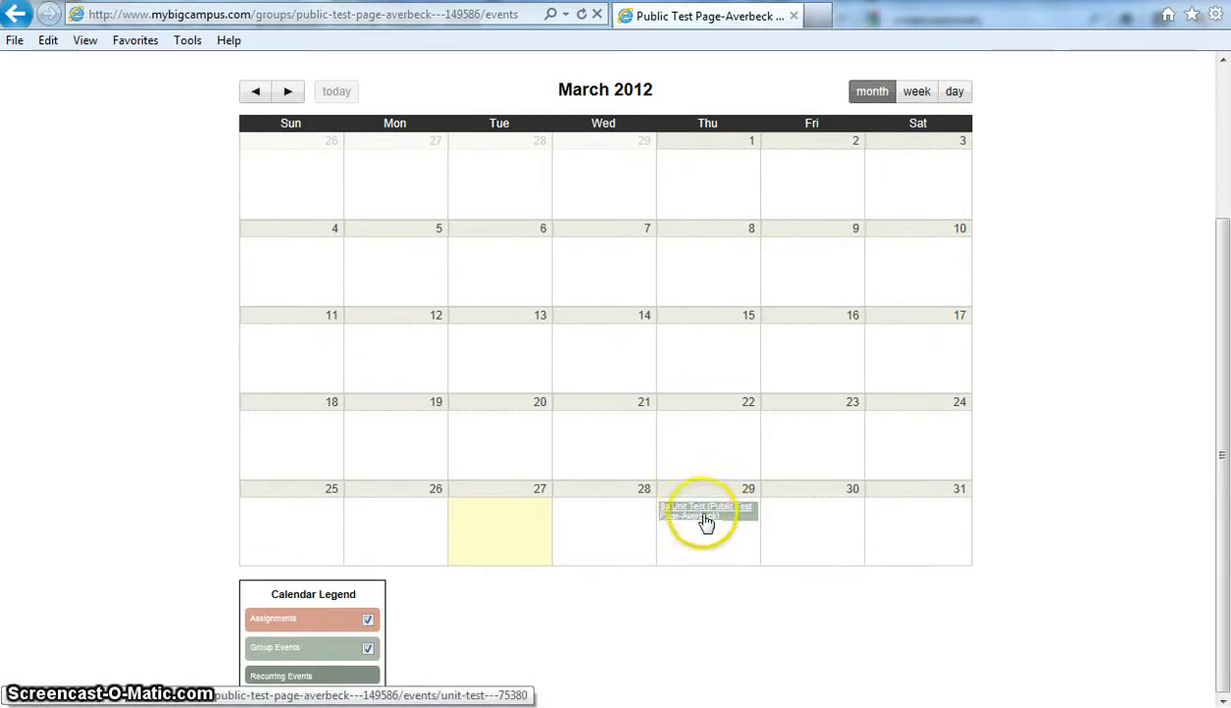
left_click(708, 513)
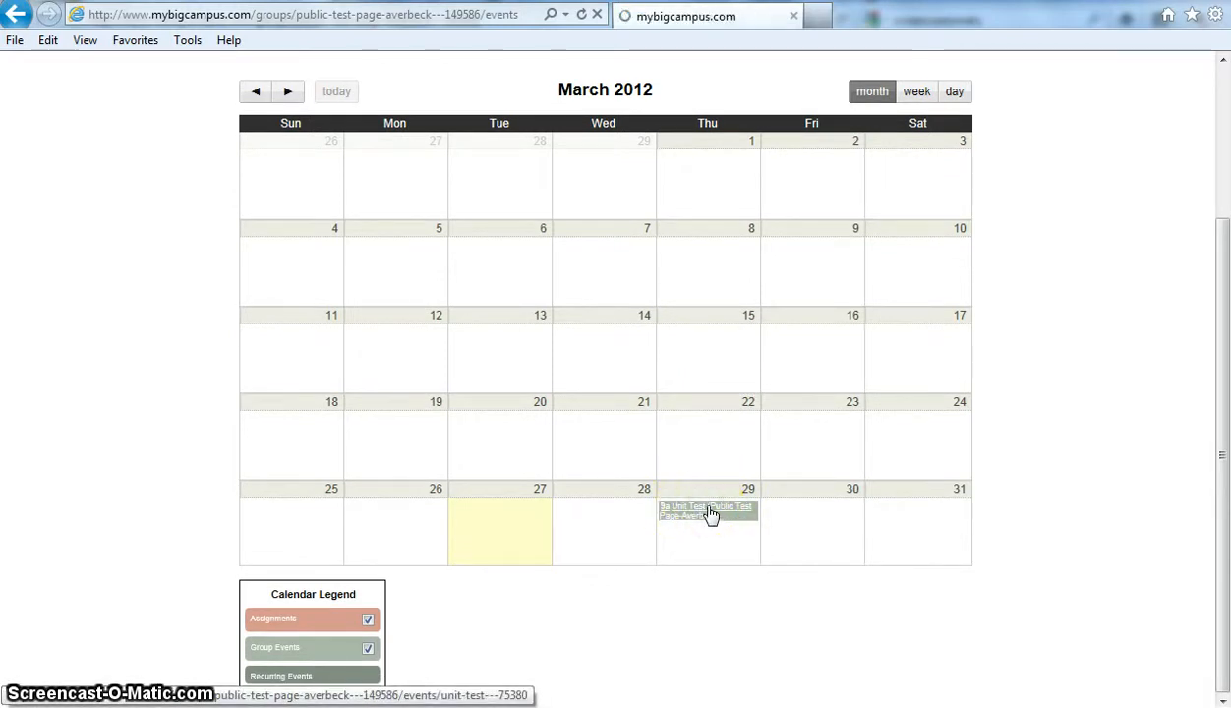
left_click(700, 516)
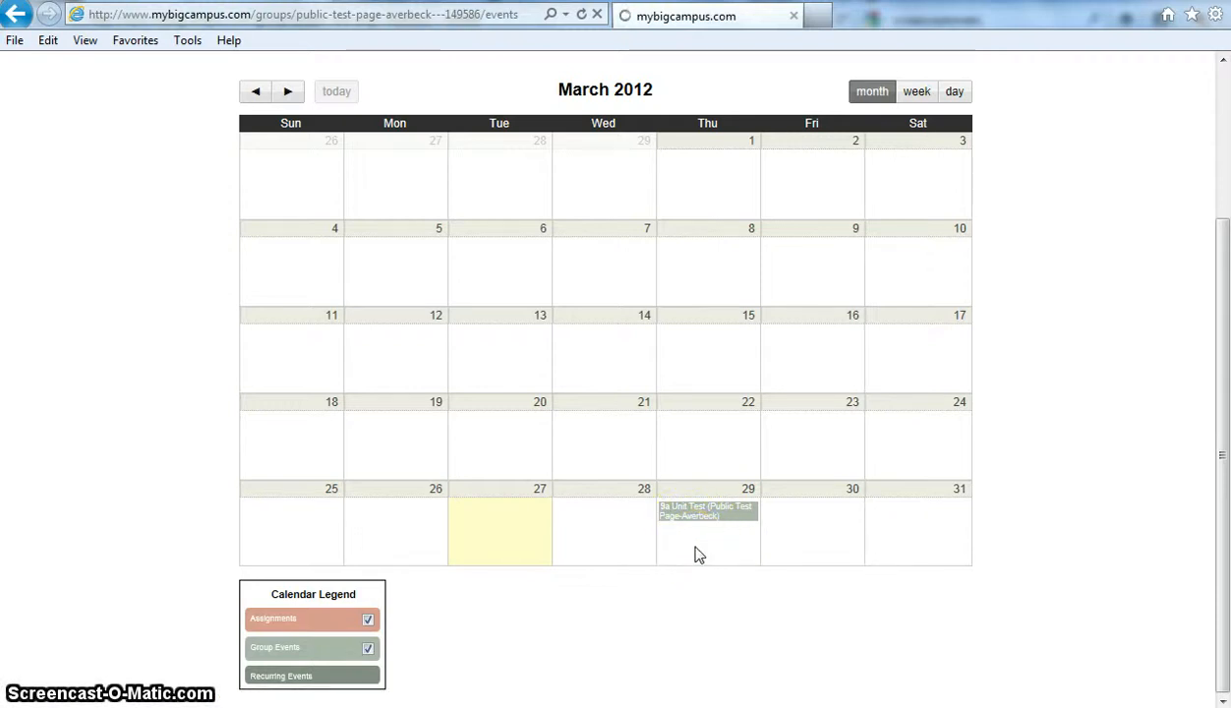
left_click(695, 530)
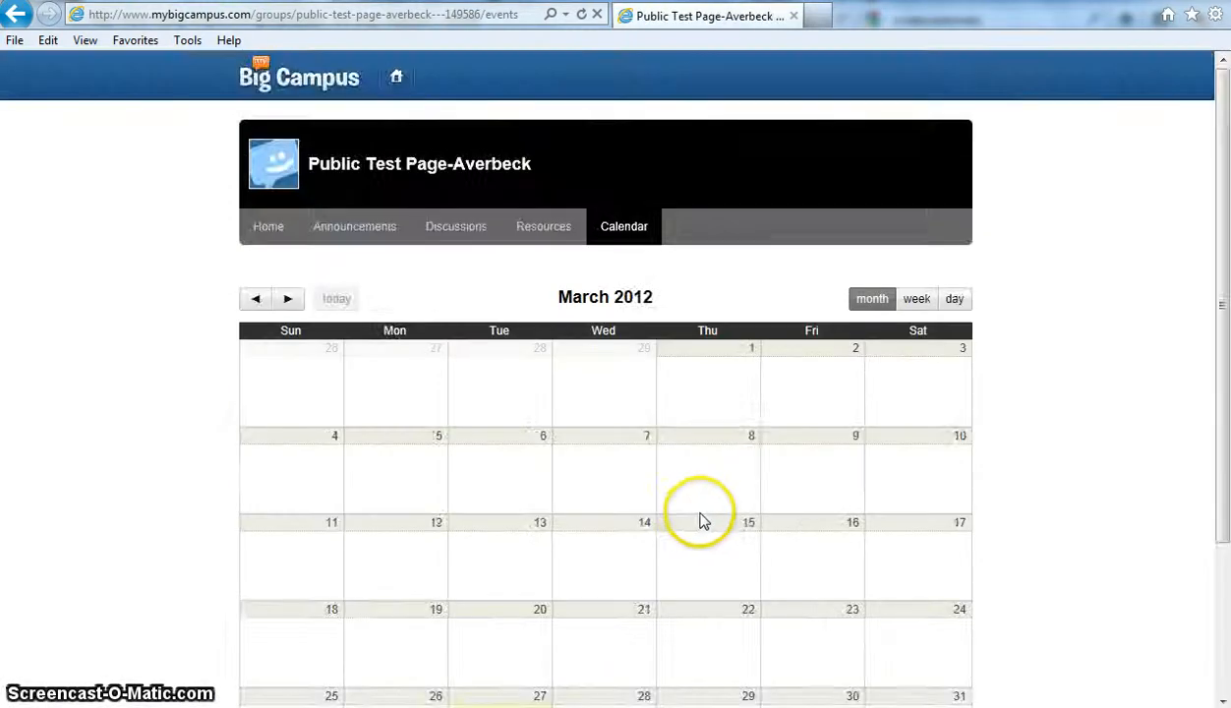
scroll(703, 521, "down", 5)
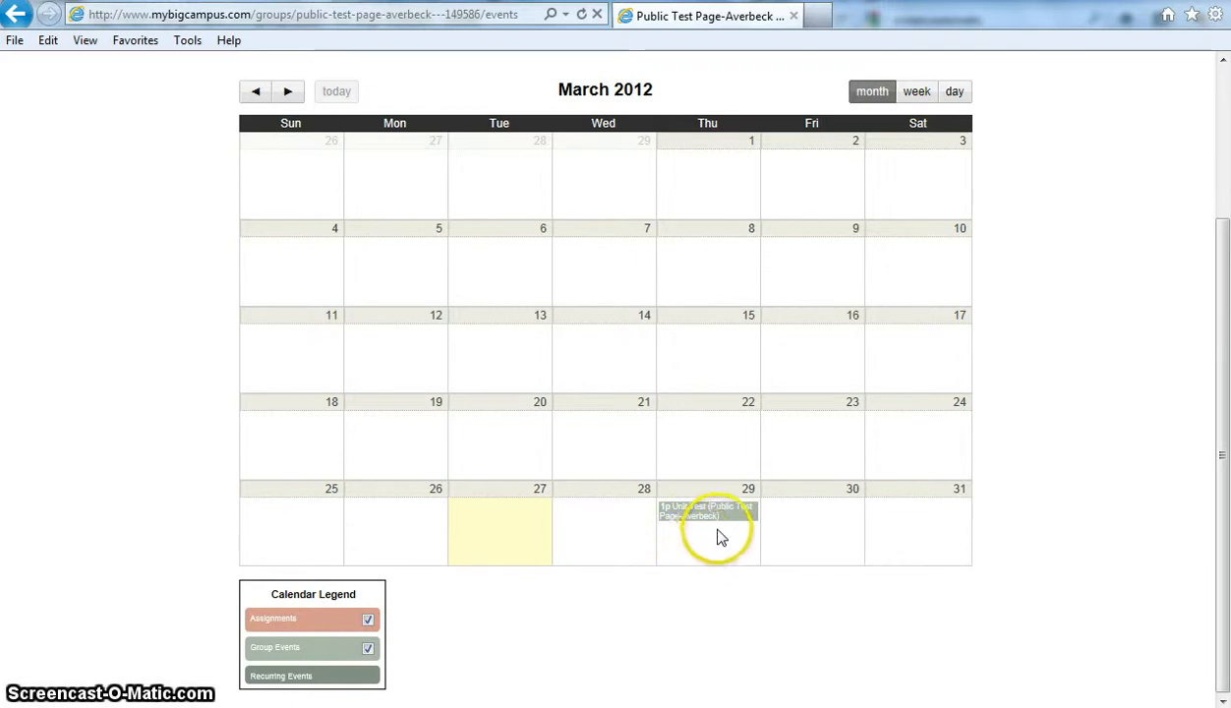
scroll(502, 302, "up", 3)
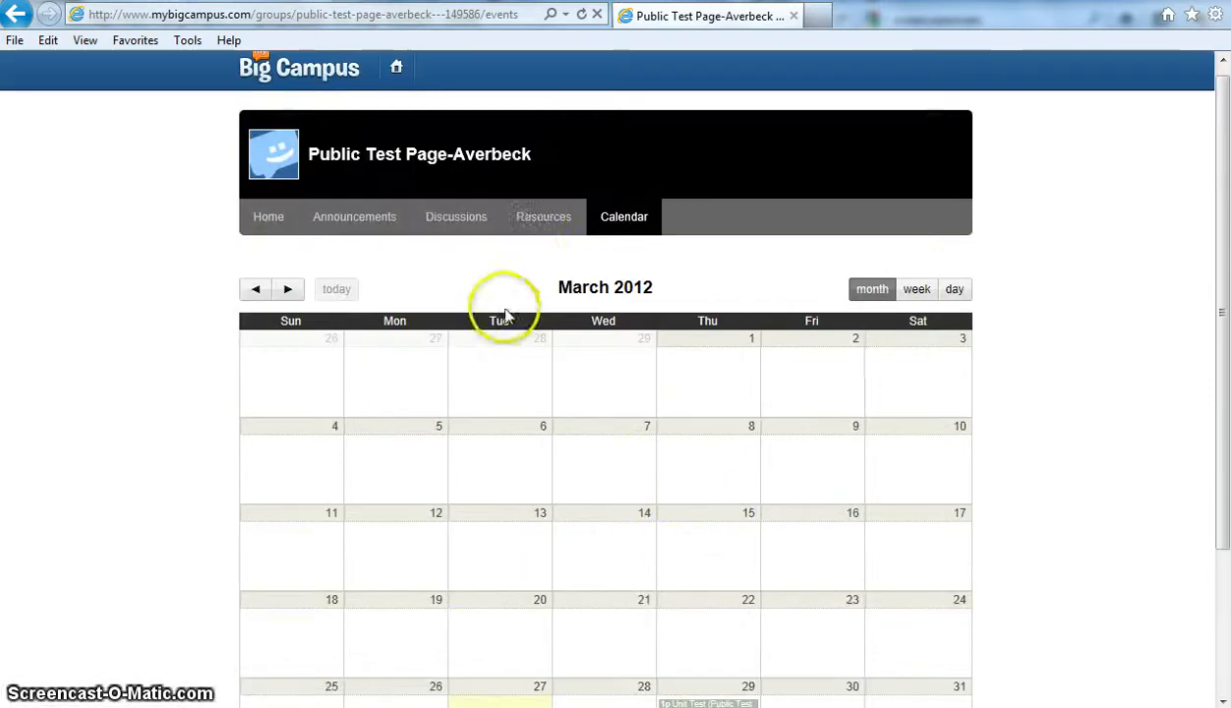
Step: Try opening the public page's Announcements and Discussions, going back to the calendar each time, and return to Home
left_click(359, 226)
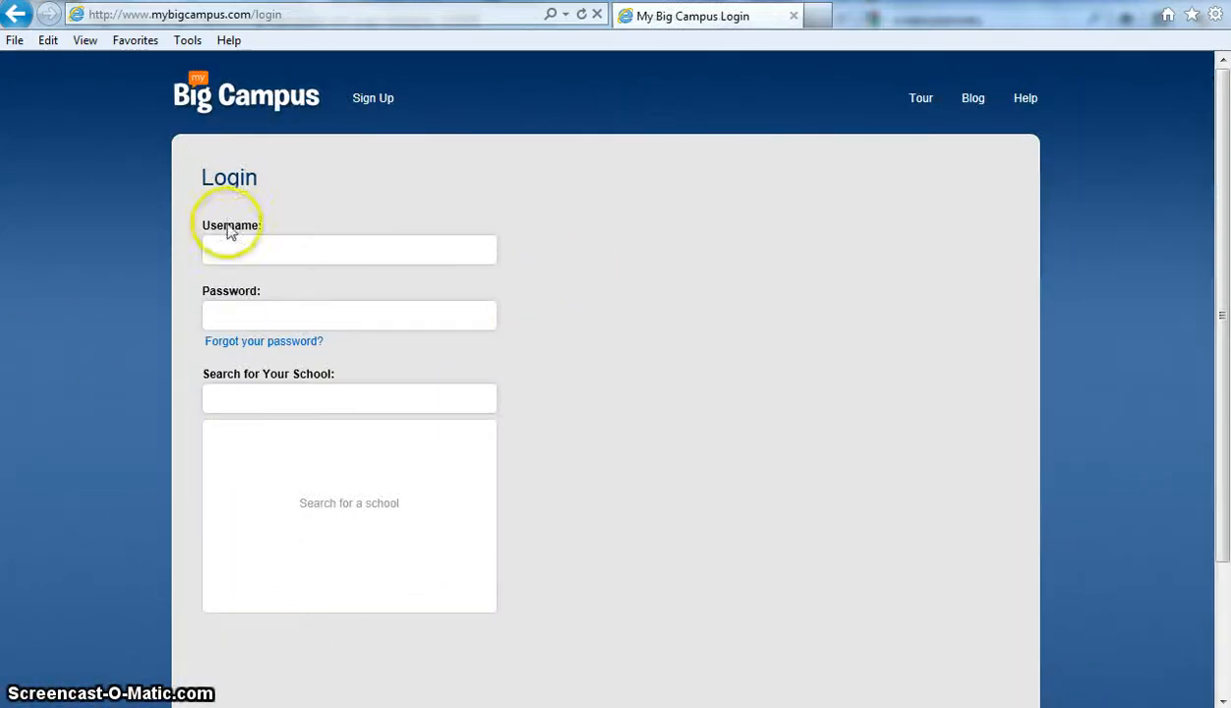
left_click(15, 14)
left_click(458, 218)
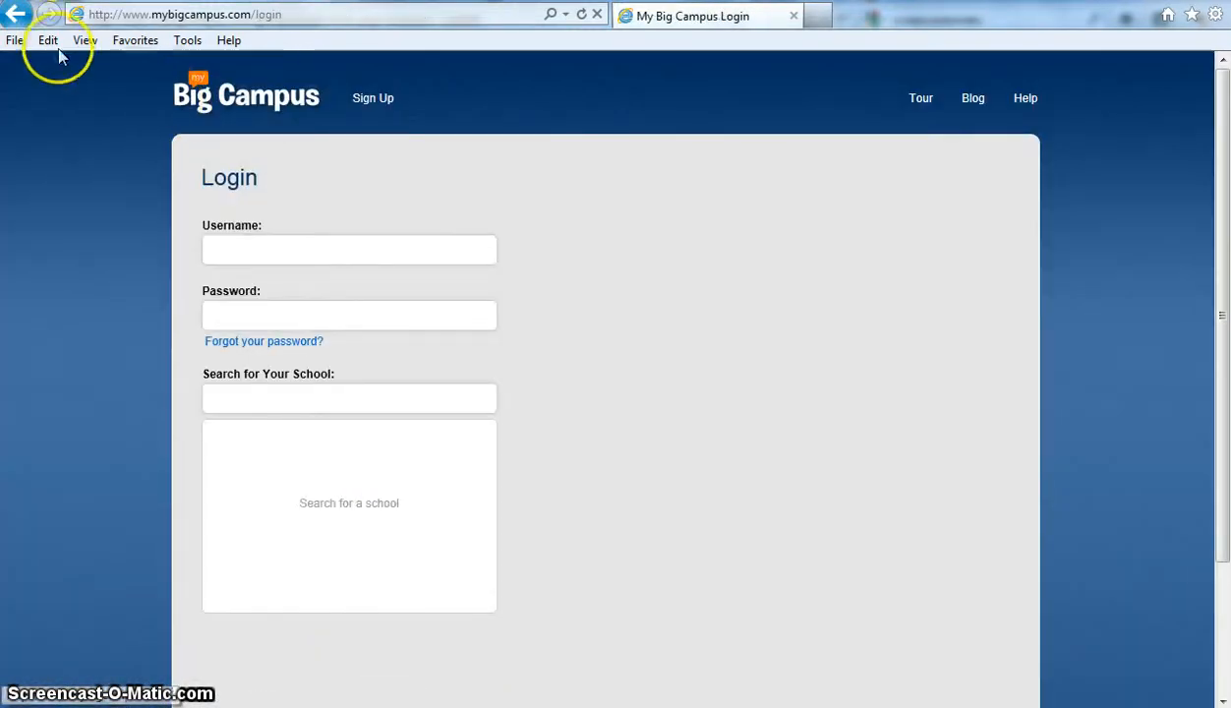
left_click(17, 13)
left_click(277, 219)
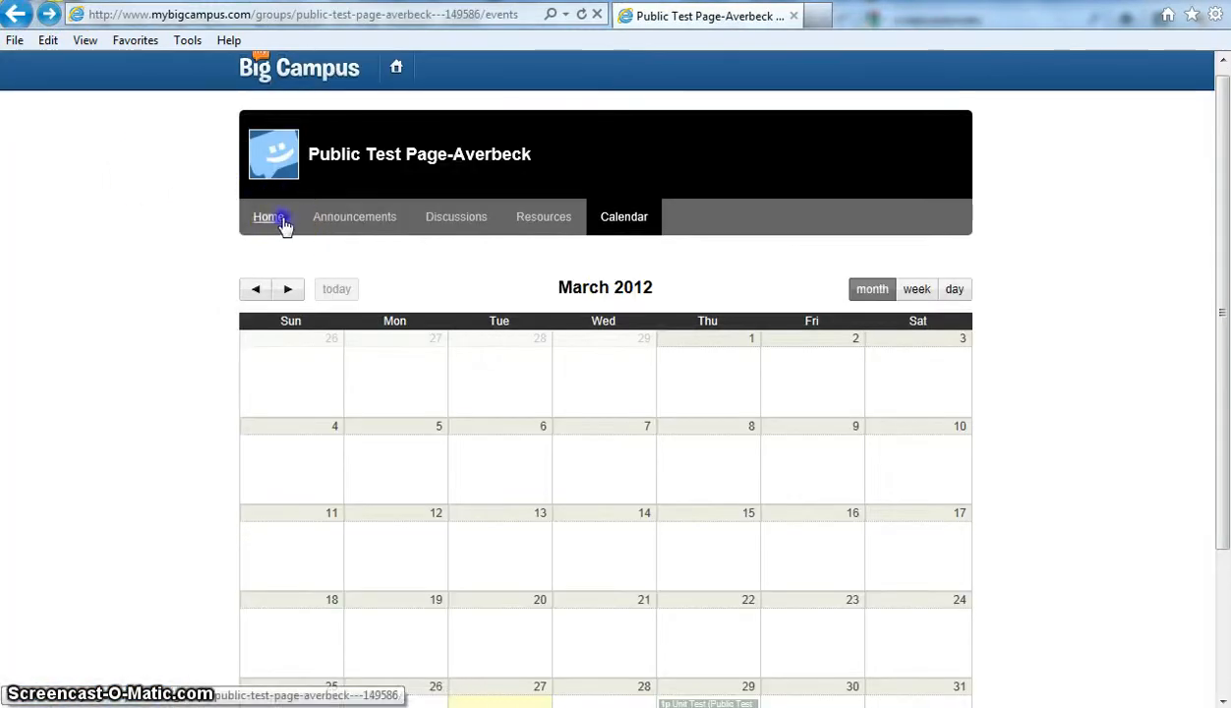